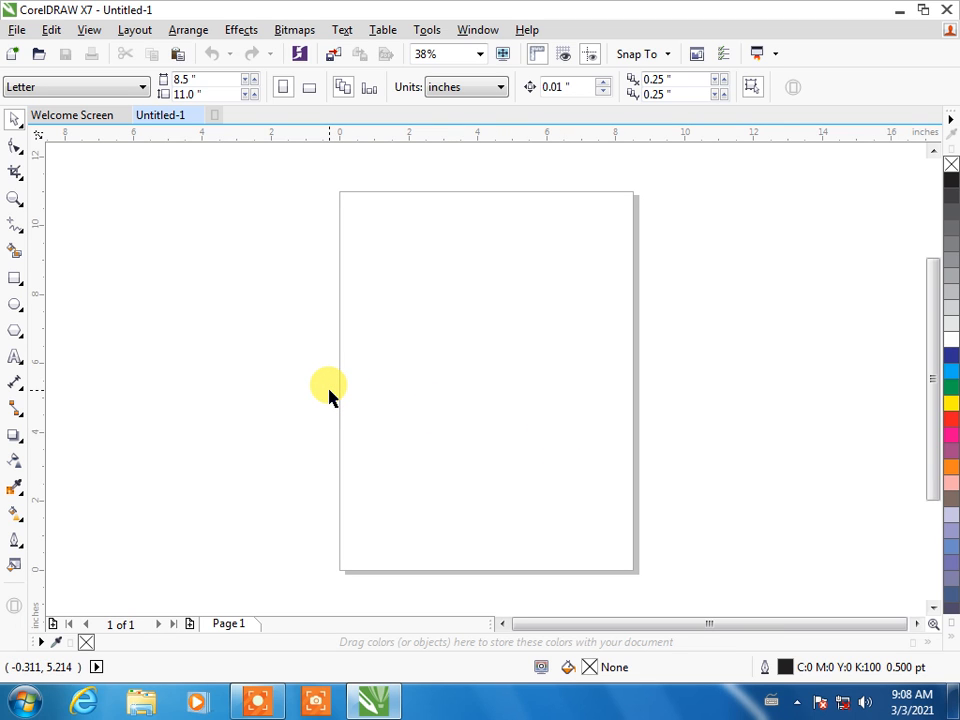
Import Chrysanthemum.jpg from the Sample Pictures folder and place it on the page at its original size.
key(ctrl+i)
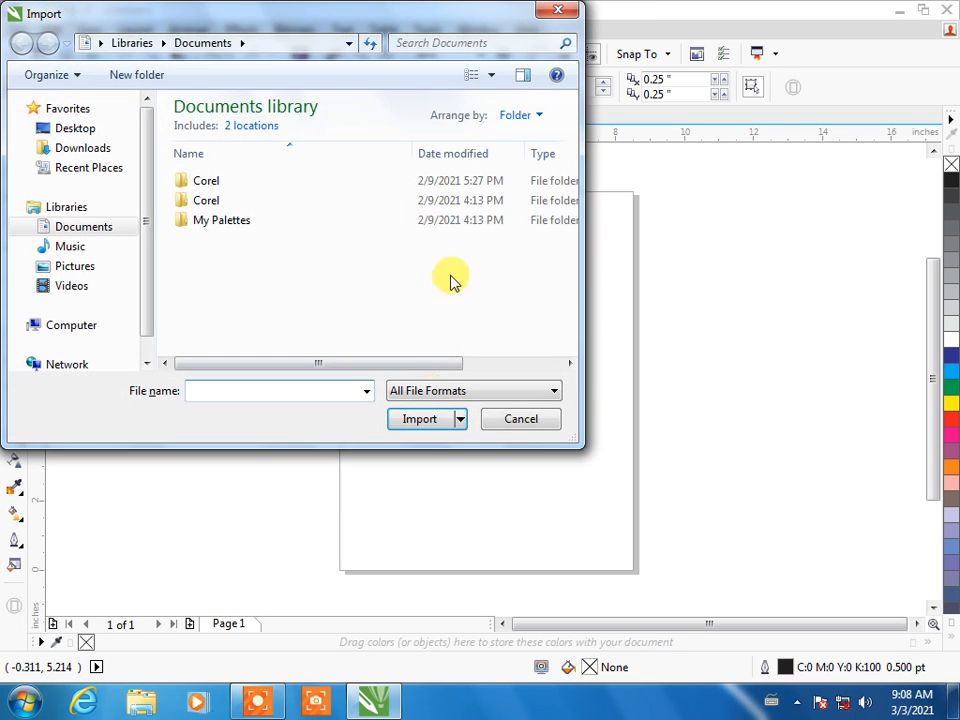
click(100, 270)
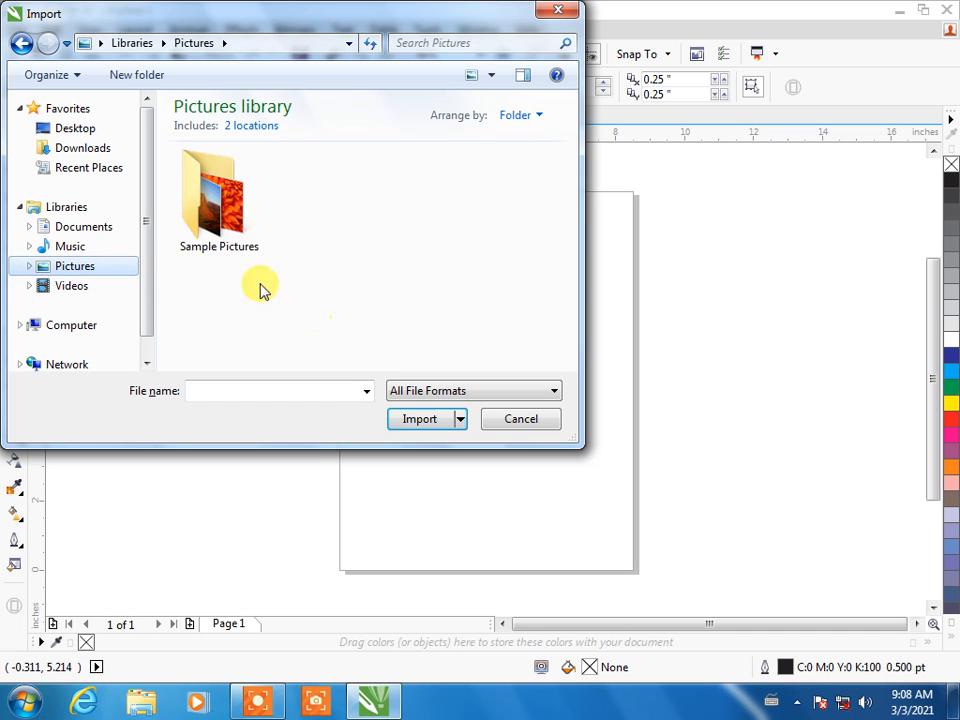
double_click(200, 212)
double_click(214, 195)
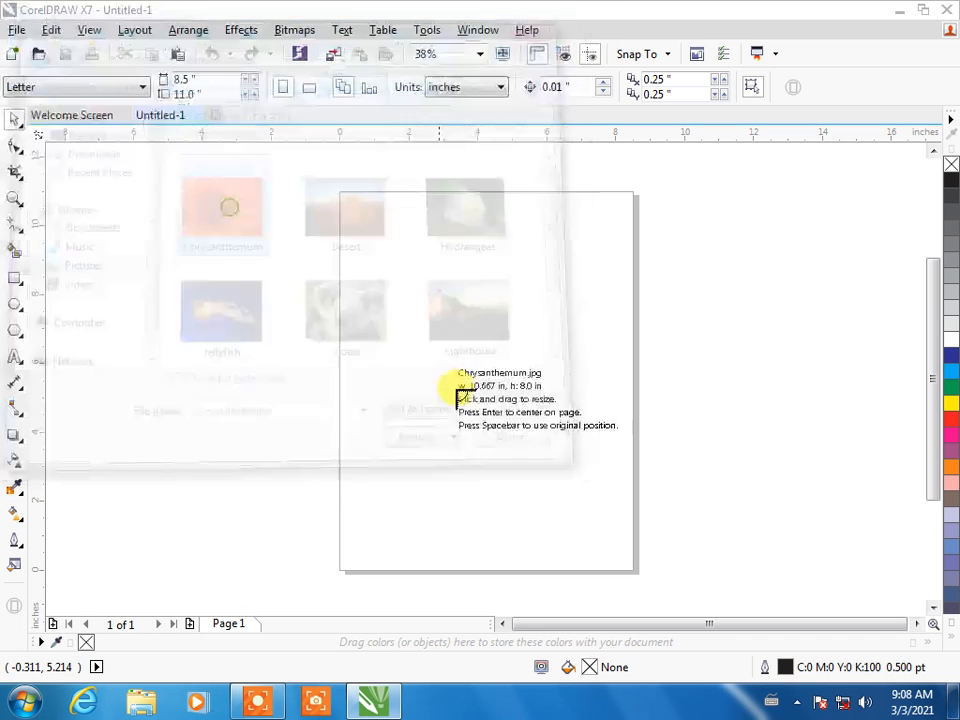
click(385, 305)
drag(535, 433, 479, 376)
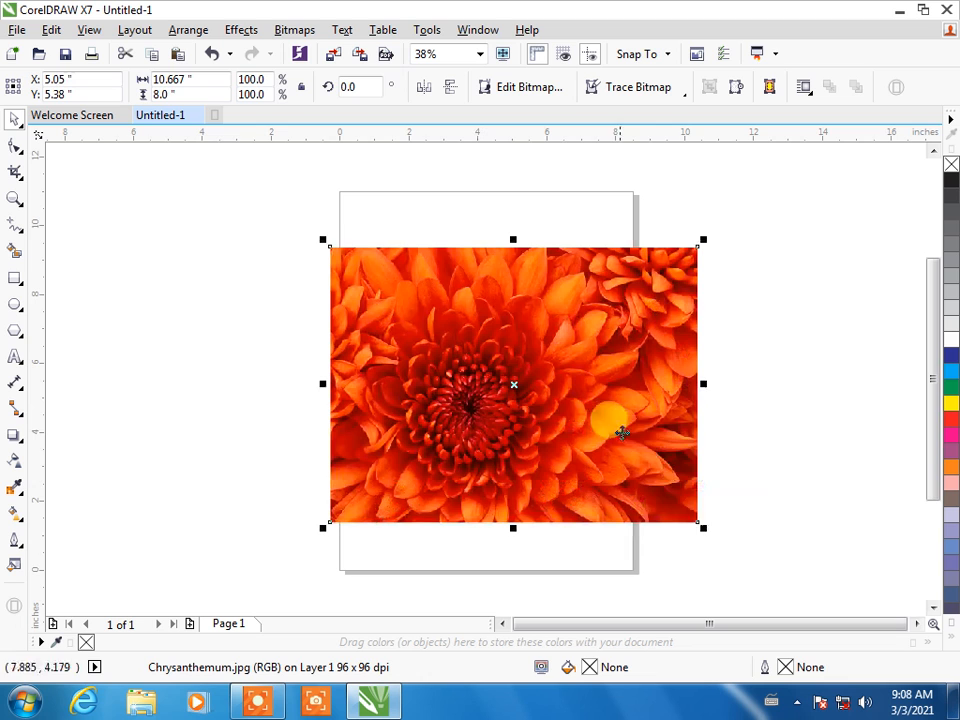
Scale the flower picture proportionally to about 6.34 × 4.76 in and position it near the middle of the page.
drag(703, 527, 536, 461)
drag(492, 367, 540, 405)
click(692, 418)
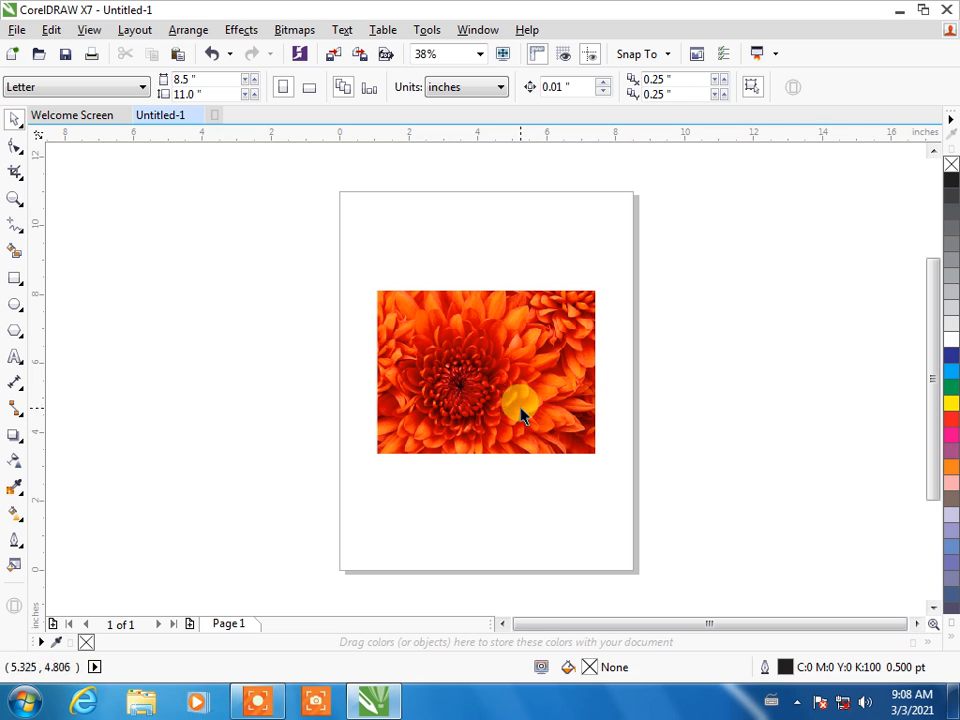
click(497, 385)
click(746, 403)
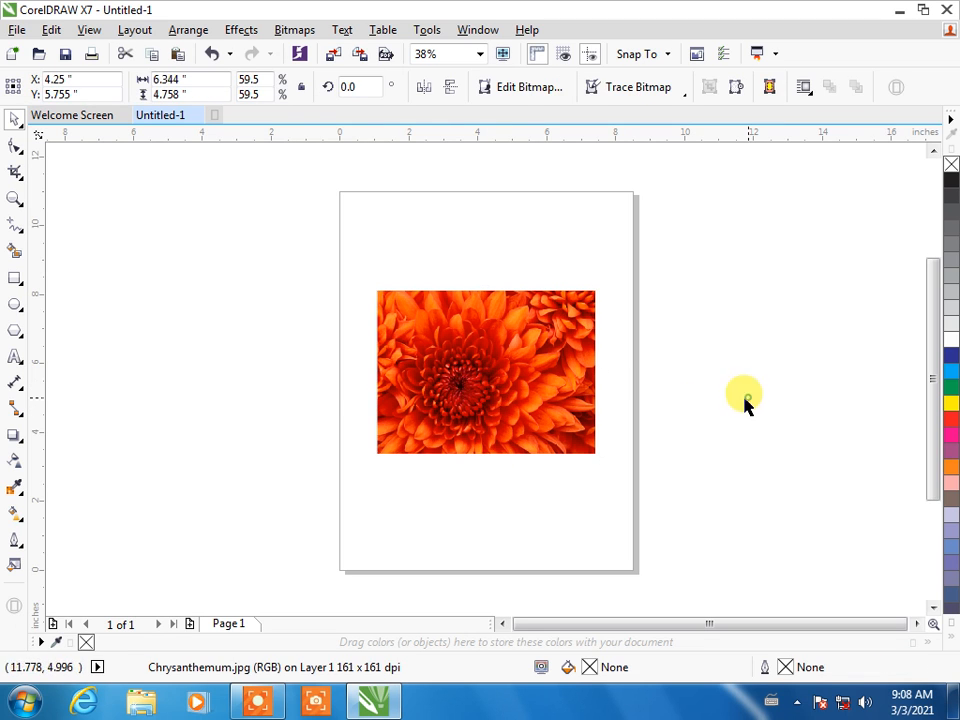
Stretch all four sides of the flower picture to about 8.28 × 10.65 in so it nearly fills the page.
click(484, 394)
drag(484, 283, 495, 197)
drag(485, 453, 495, 574)
drag(370, 384, 335, 384)
drag(602, 384, 630, 386)
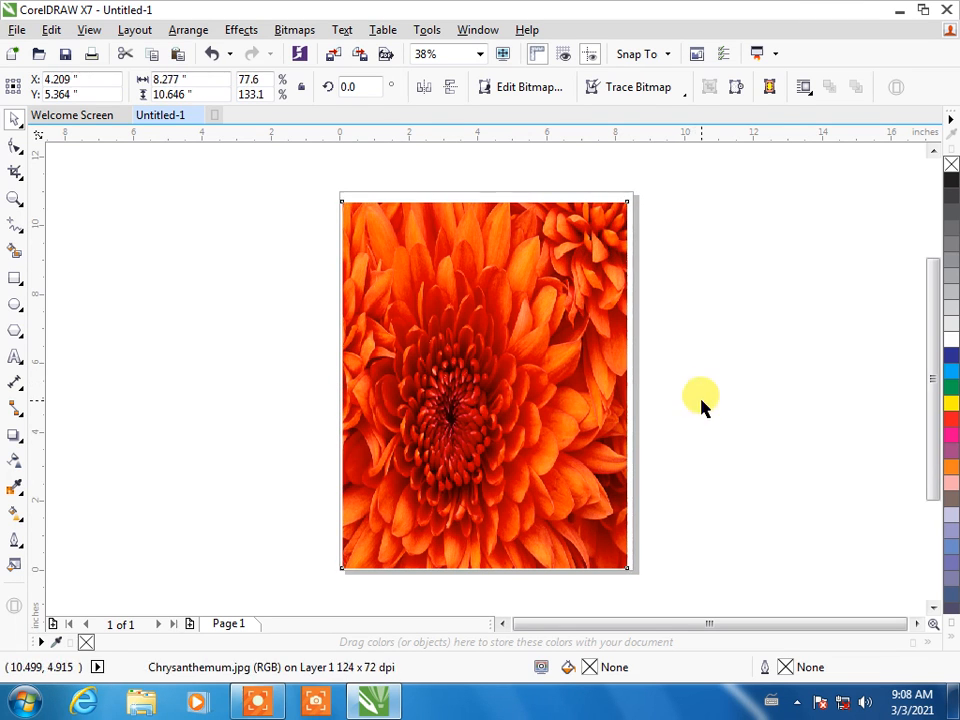
click(701, 401)
Draw a rectangle about 5.17 × 5.77 in over the middle of the flower picture and fill it with blue.
click(17, 282)
drag(405, 279, 585, 478)
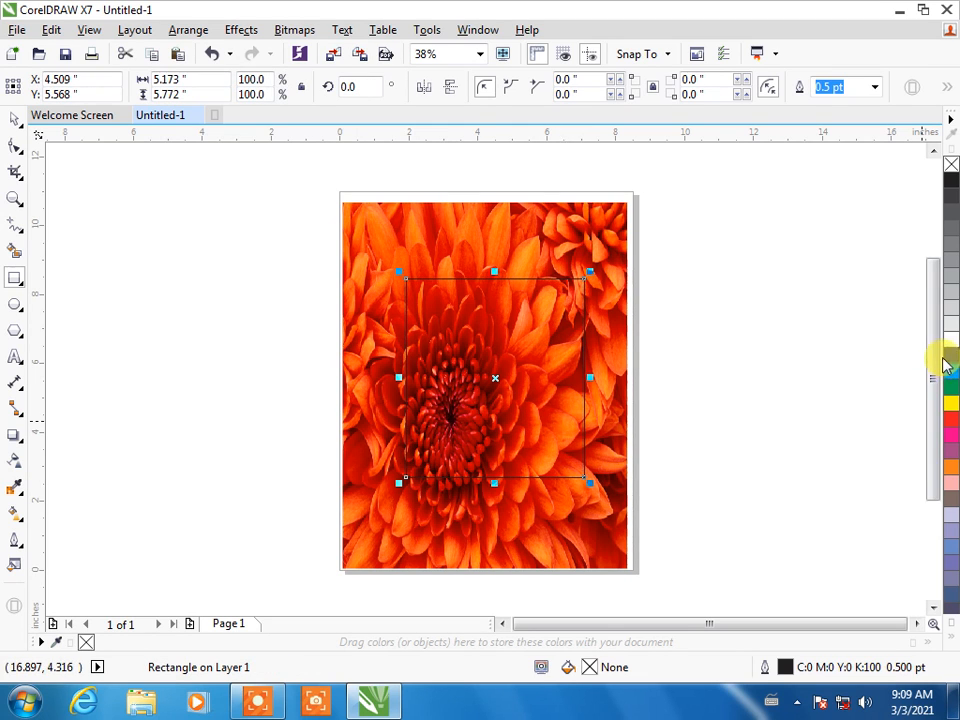
click(12, 121)
click(171, 238)
click(487, 354)
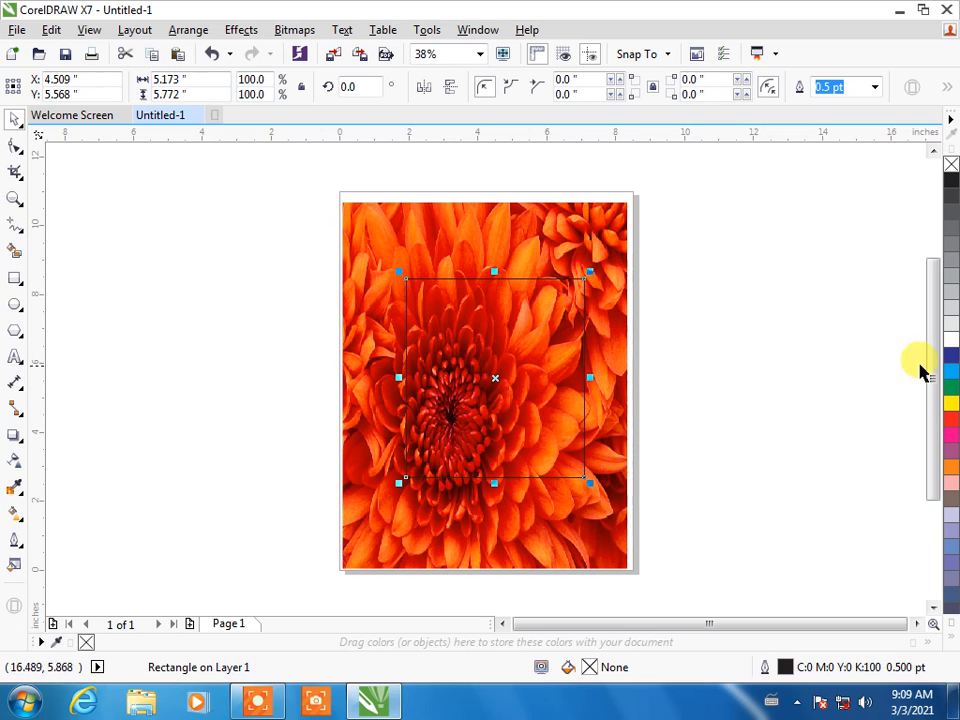
click(949, 358)
click(724, 416)
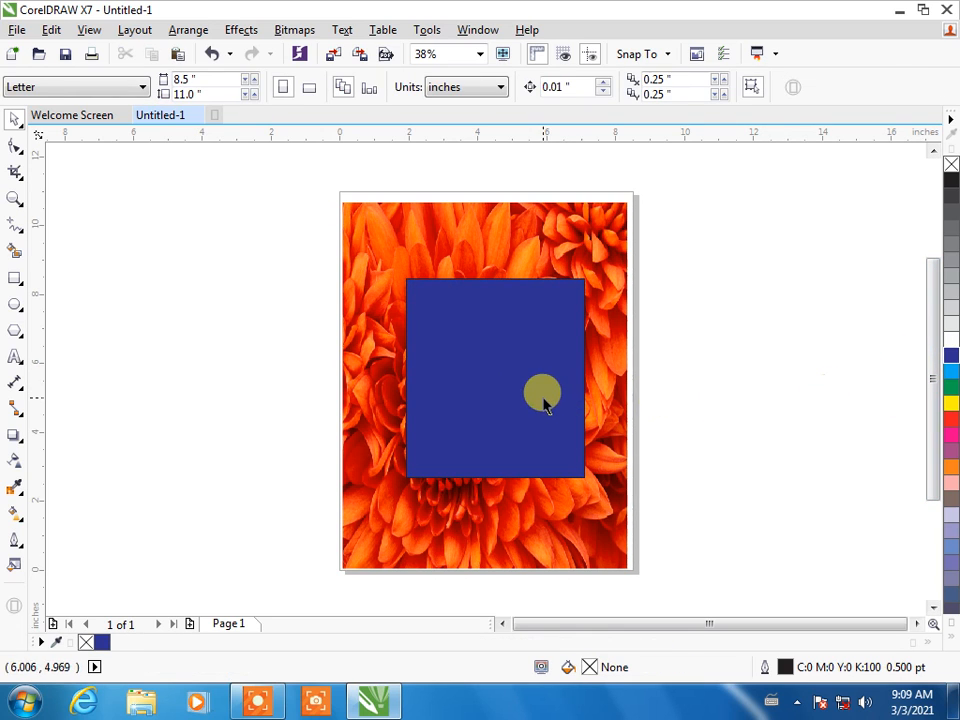
Examine the blue rectangle's sharp edge against the flower picture up close.
click(545, 403)
click(685, 392)
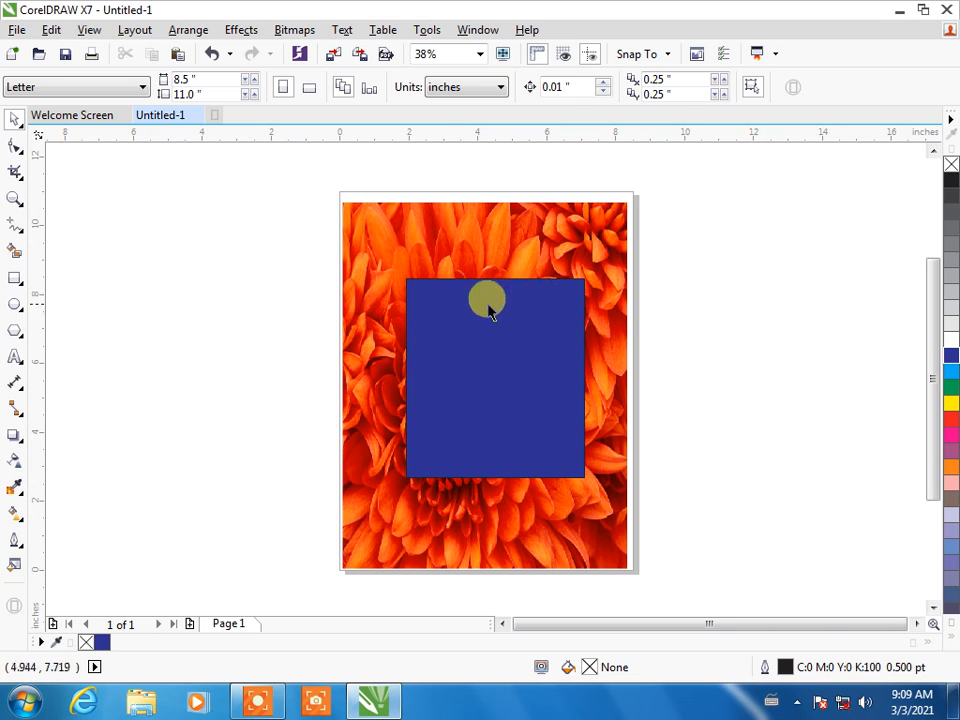
key(z)
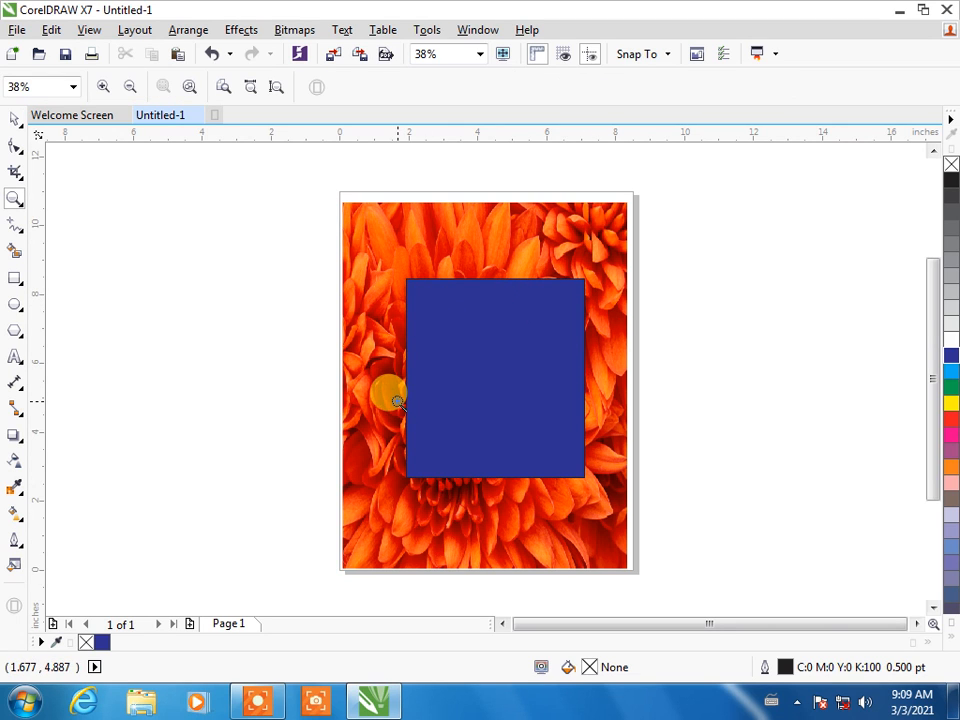
click(413, 397)
click(478, 391)
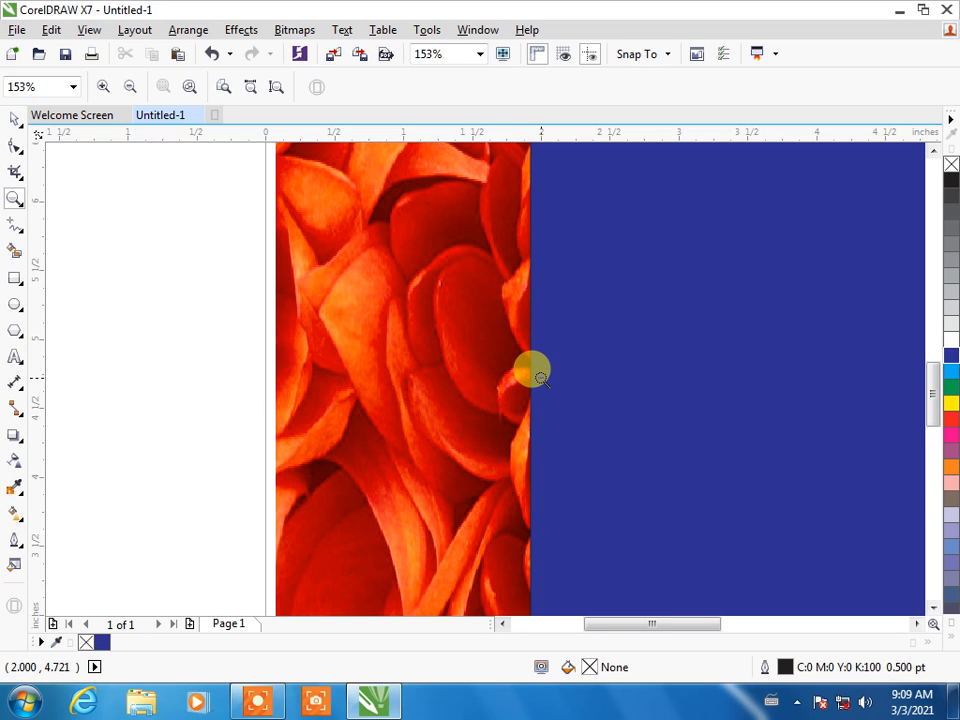
key(shift+F4)
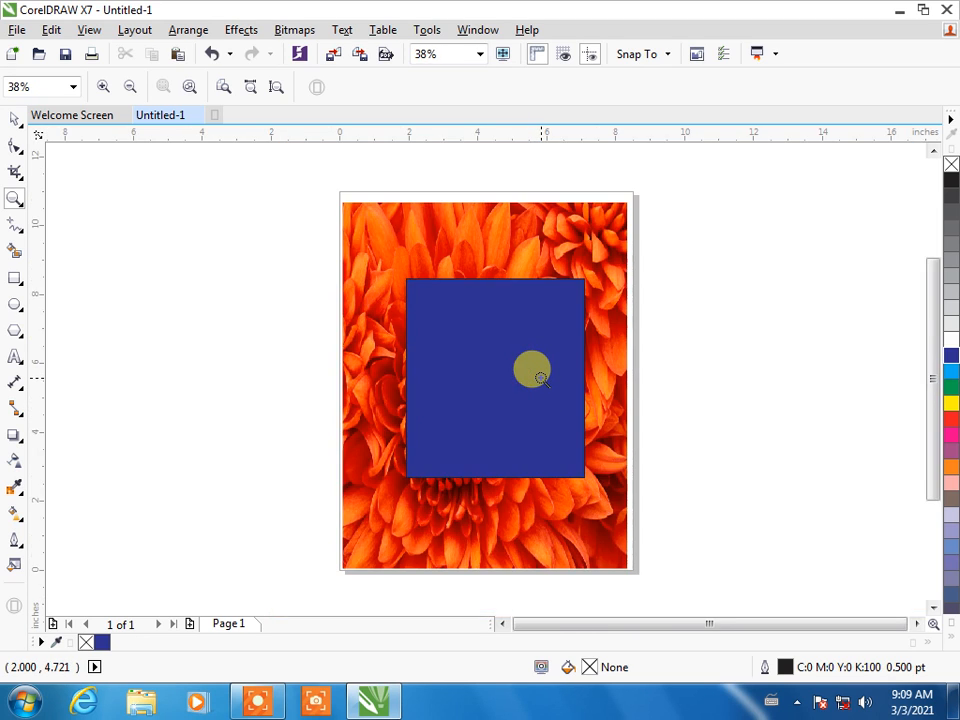
click(12, 120)
click(515, 360)
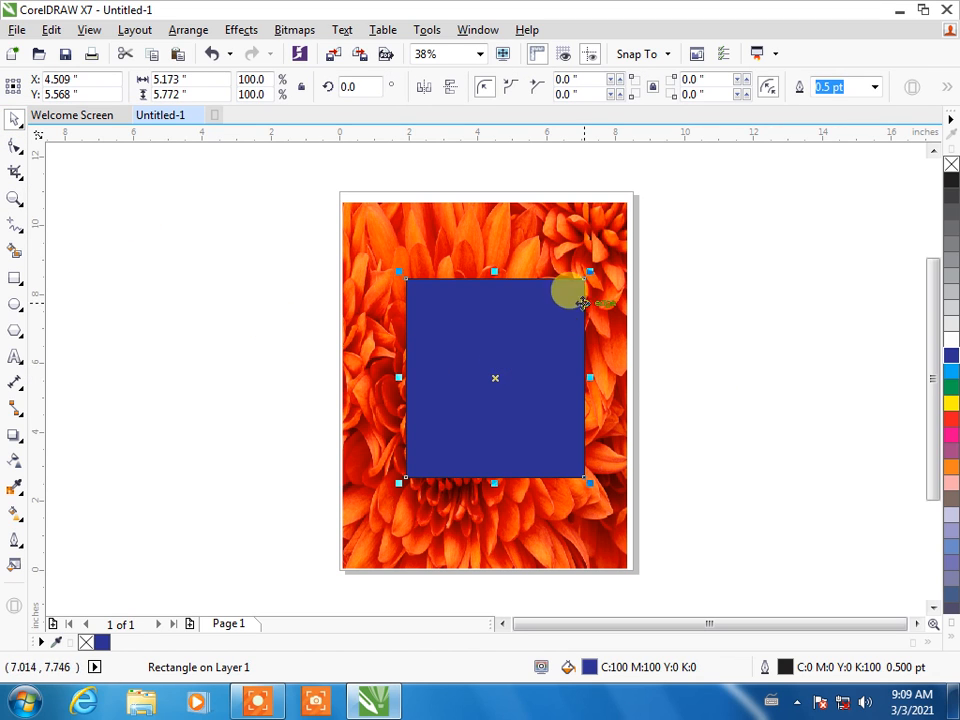
click(750, 361)
Check which blur effects are available for the blue rectangle.
click(516, 336)
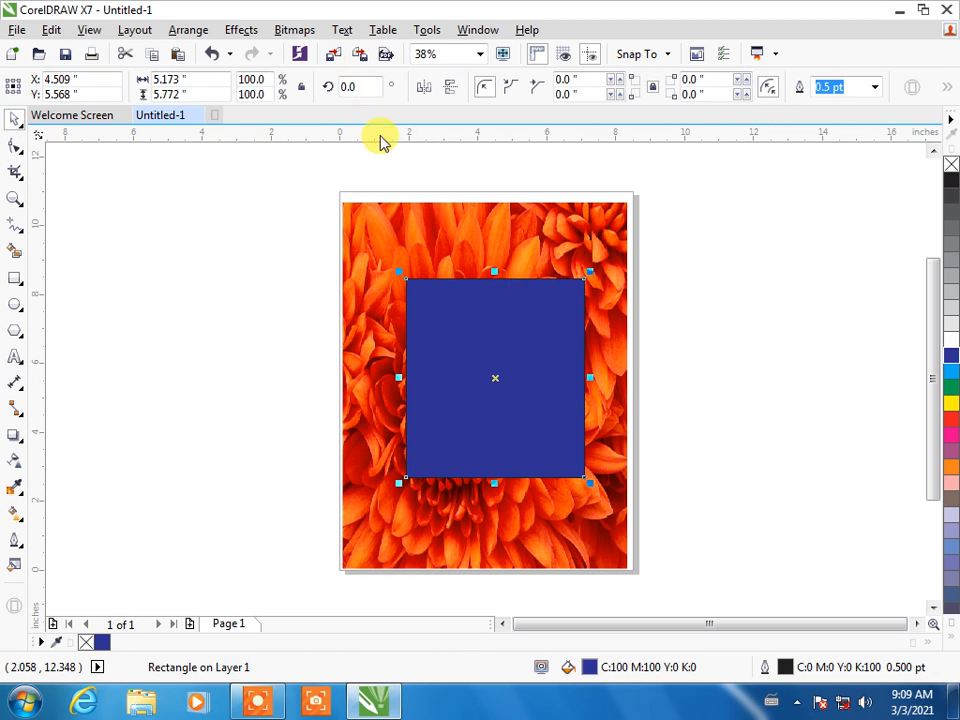
click(300, 32)
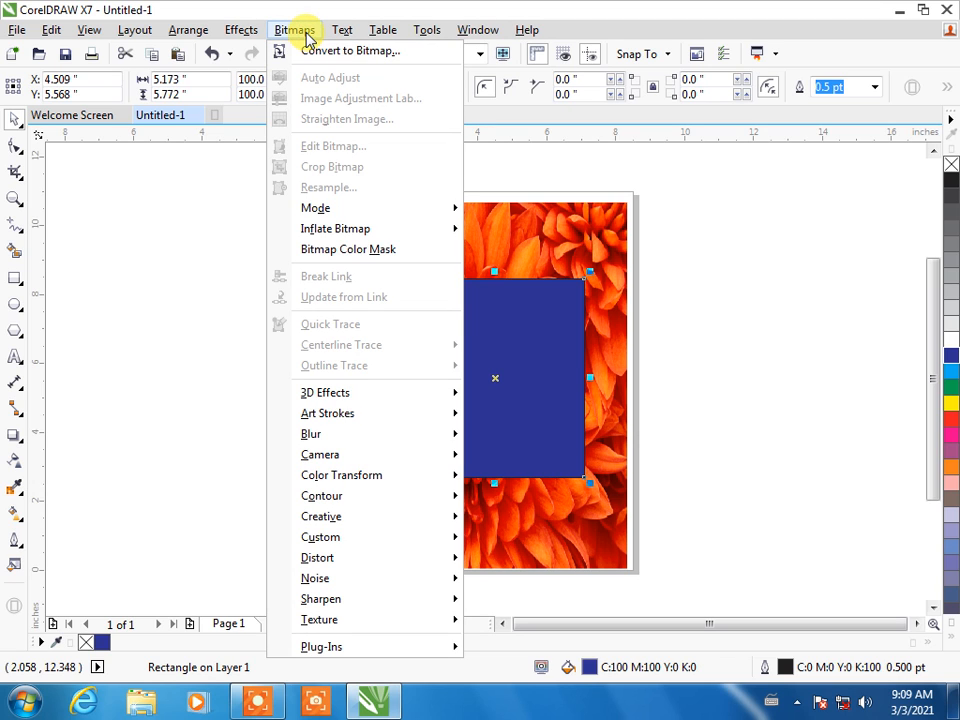
mouse_move(352, 436)
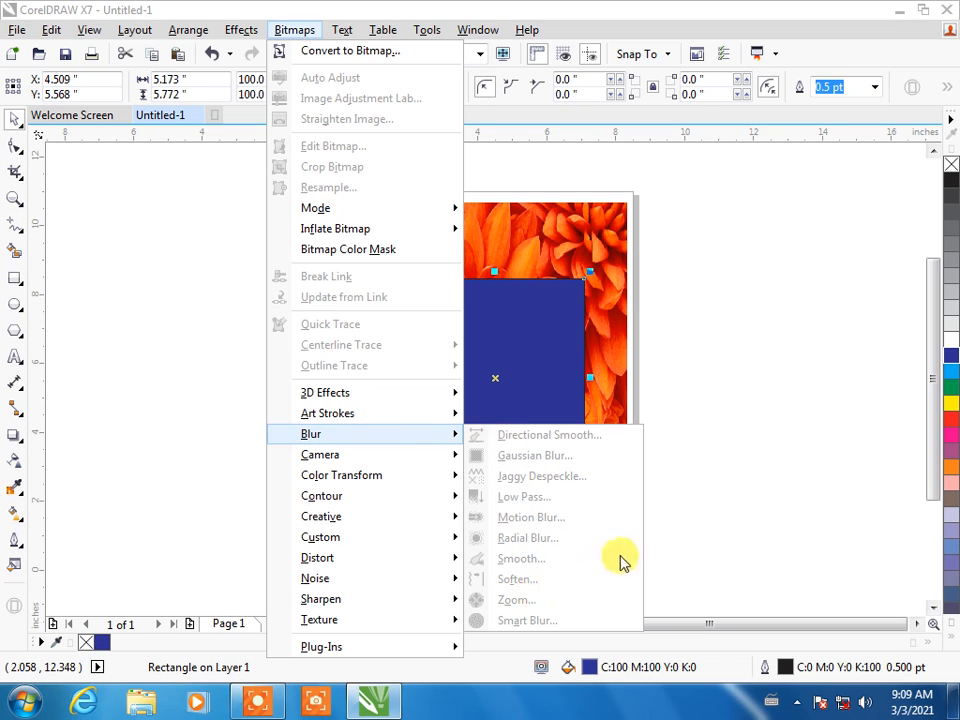
click(801, 513)
click(776, 378)
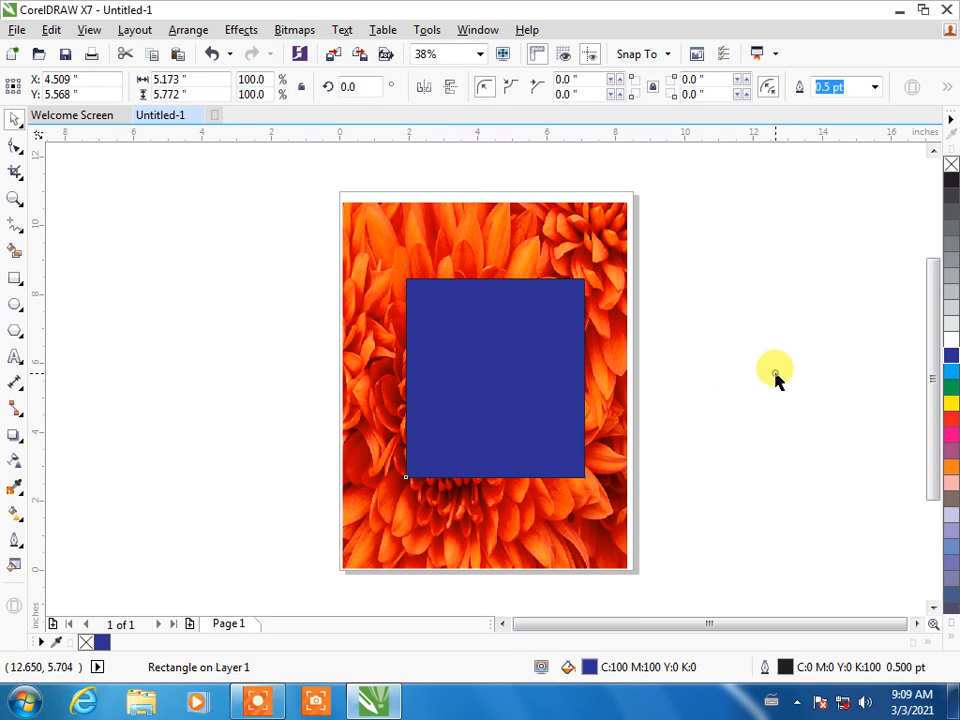
Convert the blue rectangle to a 300 dpi CMYK Color (32-bit) bitmap with anti-aliasing and a transparent background.
click(517, 333)
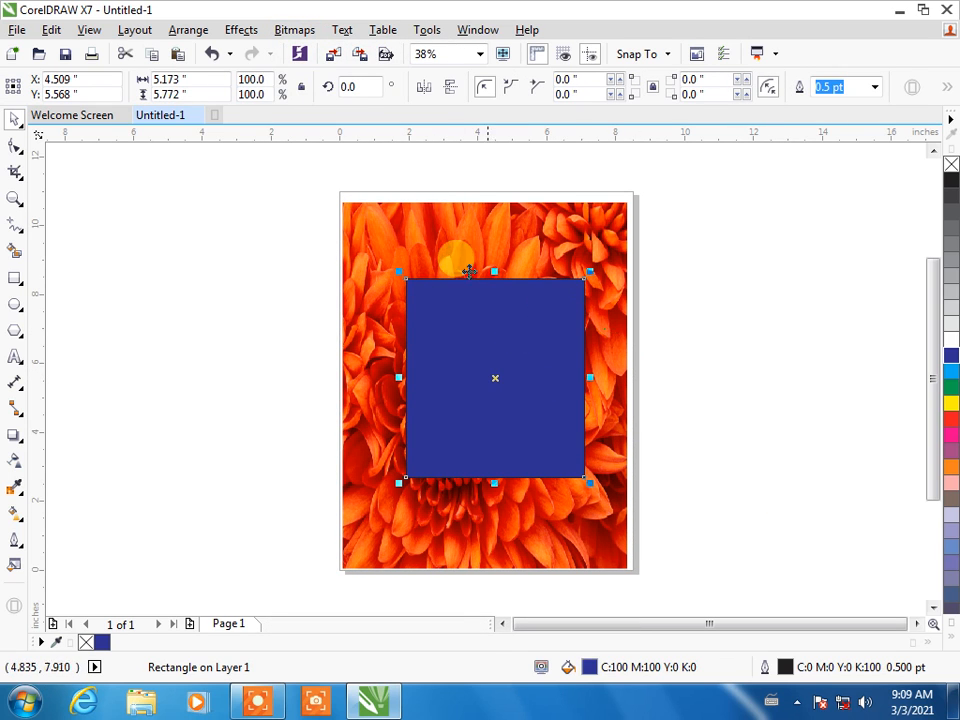
click(302, 30)
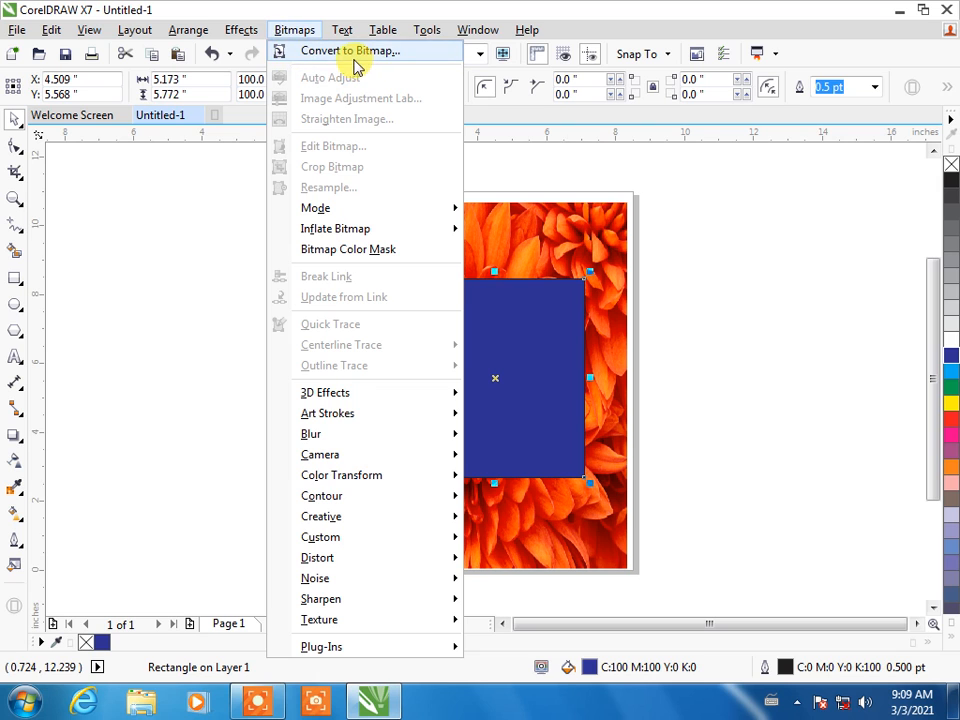
click(386, 52)
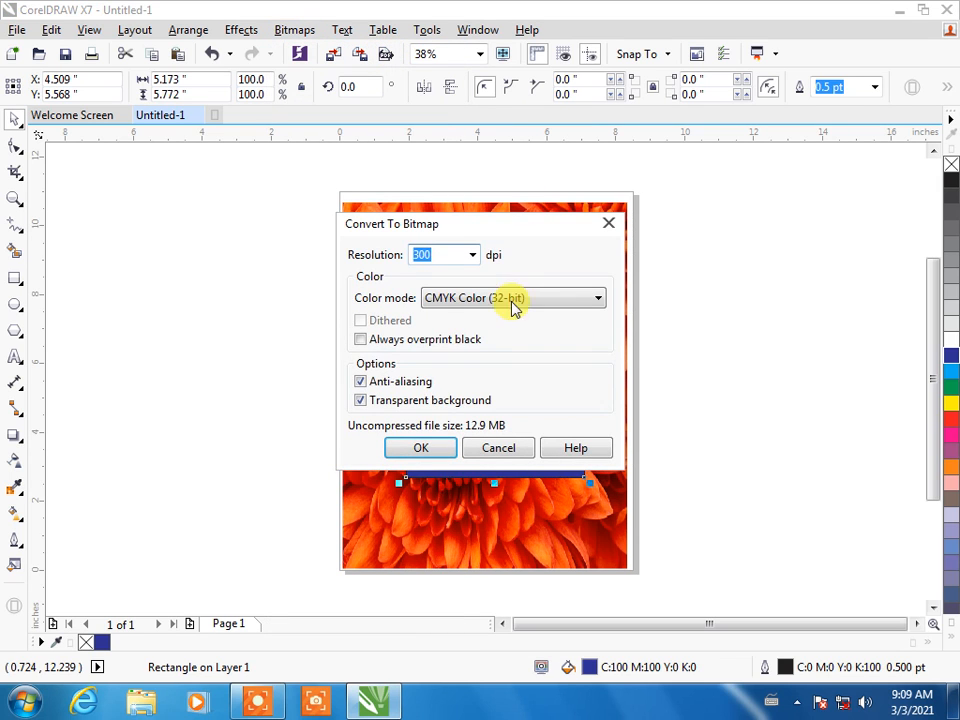
click(430, 446)
click(812, 443)
Apply a Gaussian Blur with a radius of about 96 pixels to the blue bitmap, previewing it on the page.
click(561, 377)
click(294, 29)
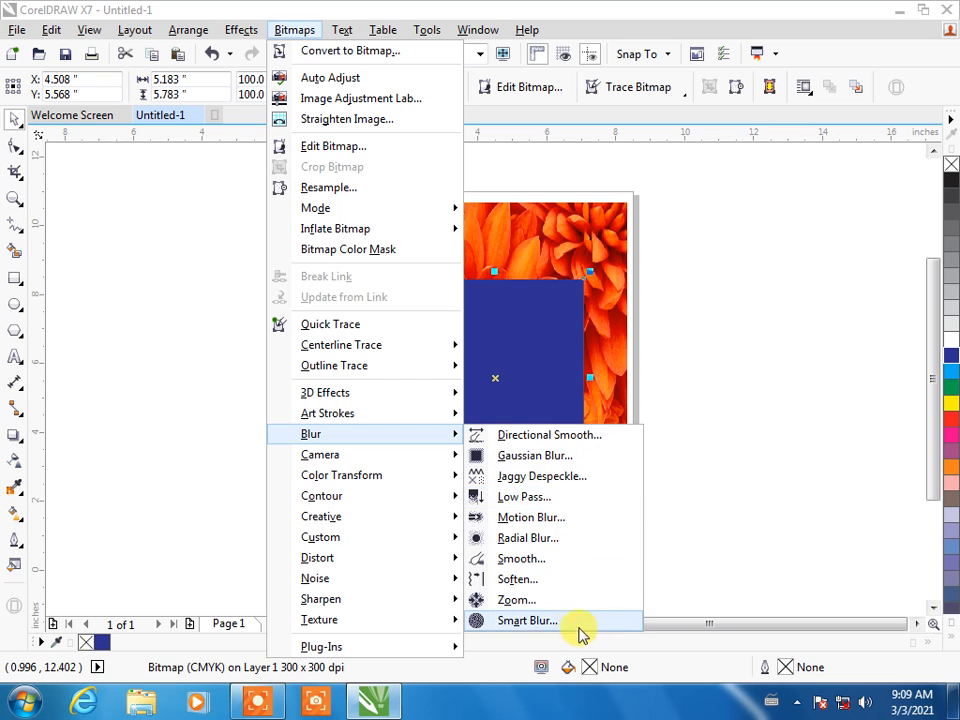
click(585, 456)
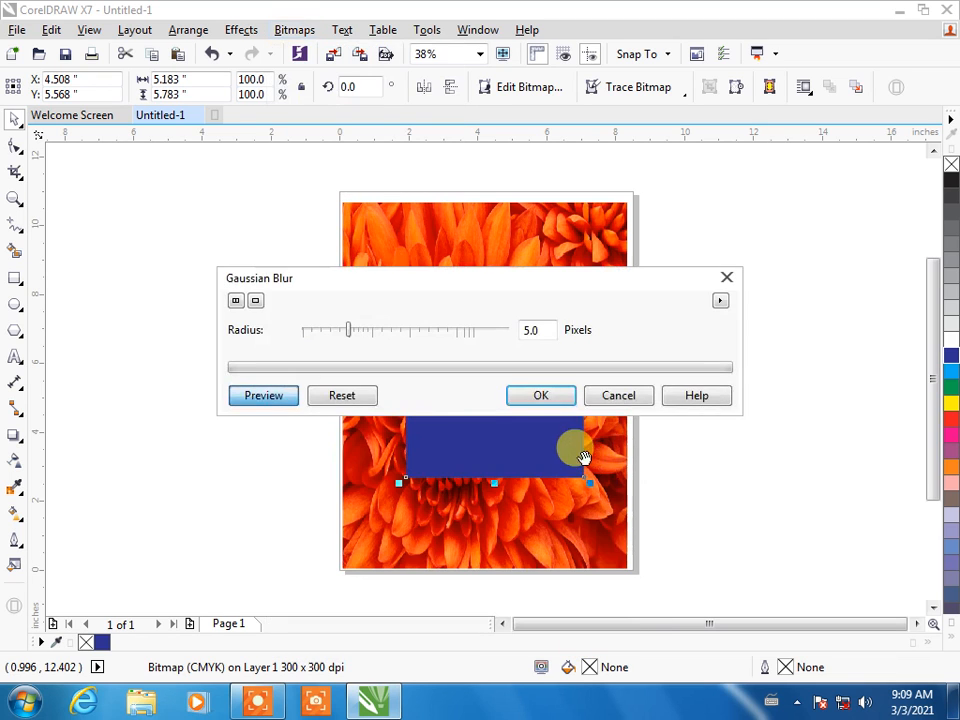
drag(490, 289, 492, 526)
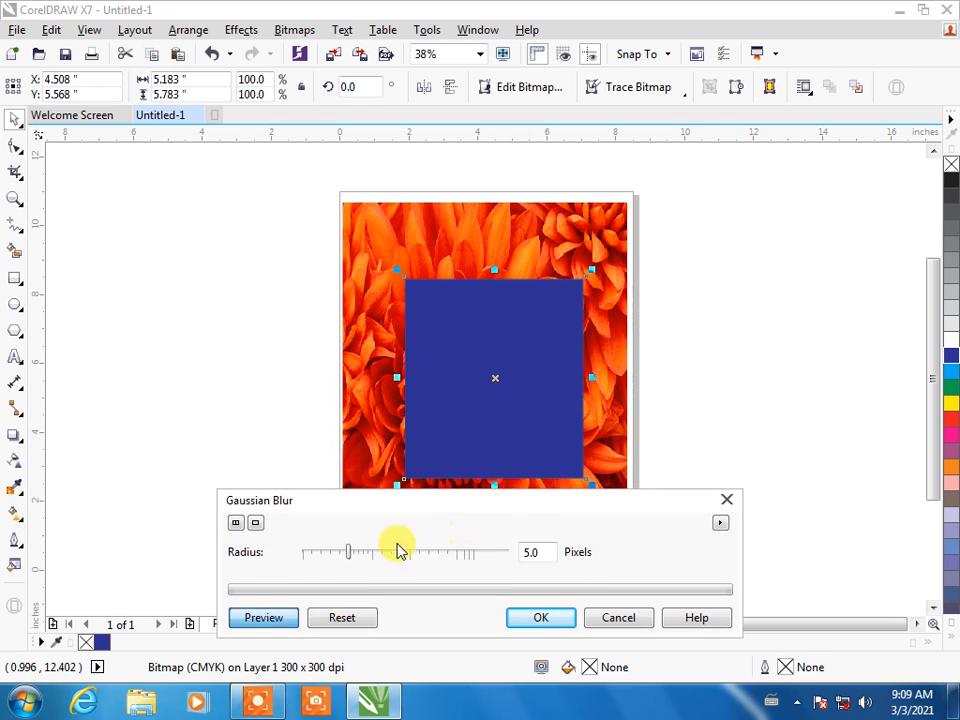
drag(351, 560, 379, 560)
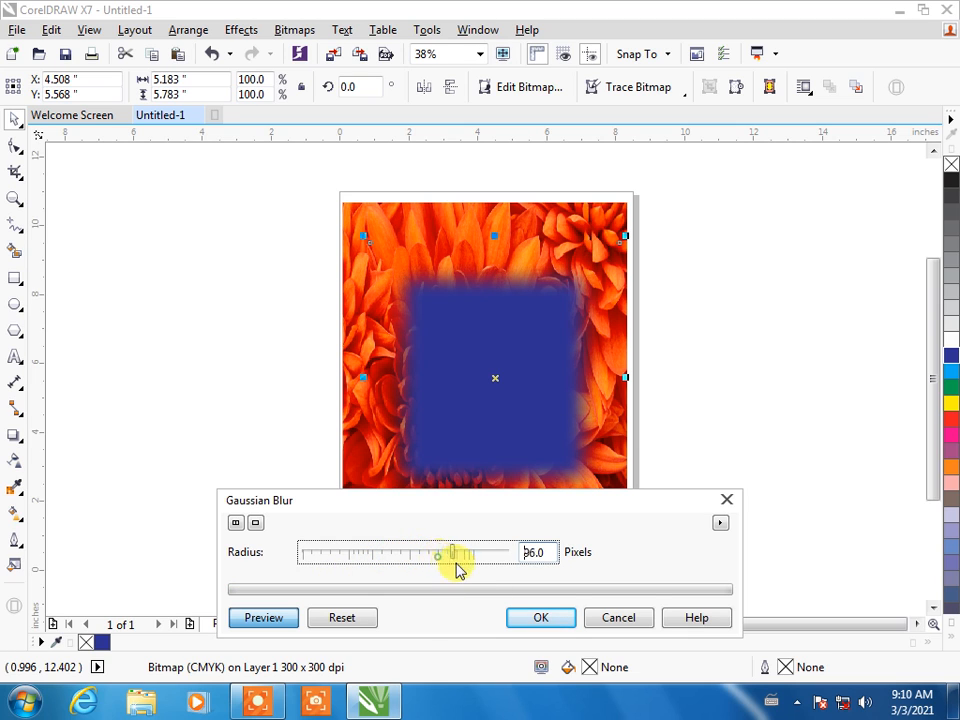
click(545, 619)
click(793, 440)
Move the blurred blue bitmap aside past the page's right edge and back over the middle of the flower picture.
drag(495, 411, 679, 400)
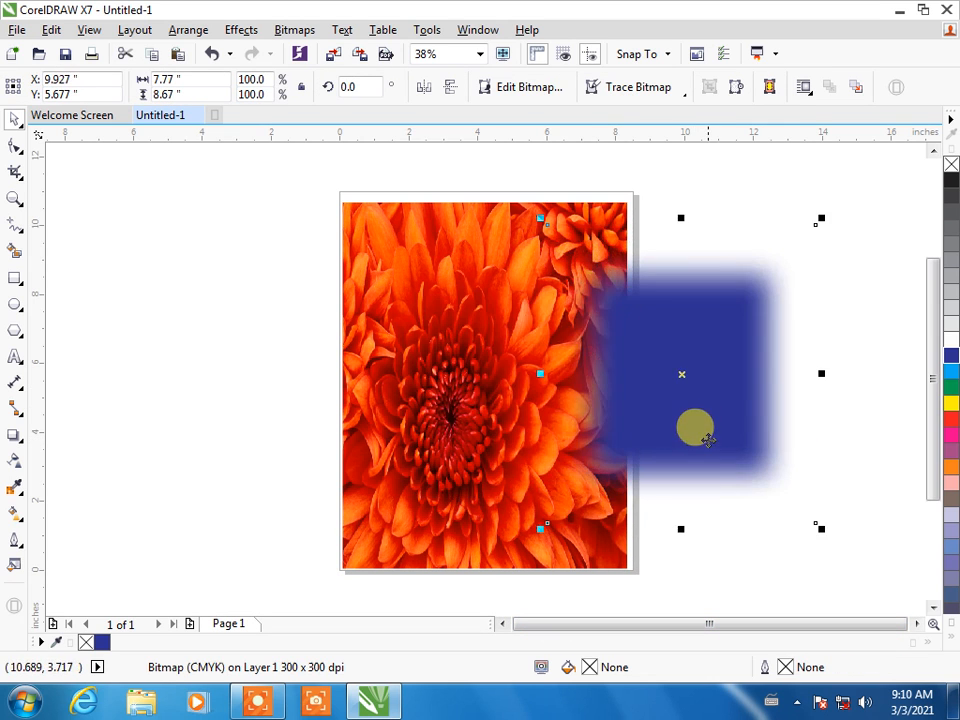
drag(708, 438, 515, 446)
click(707, 440)
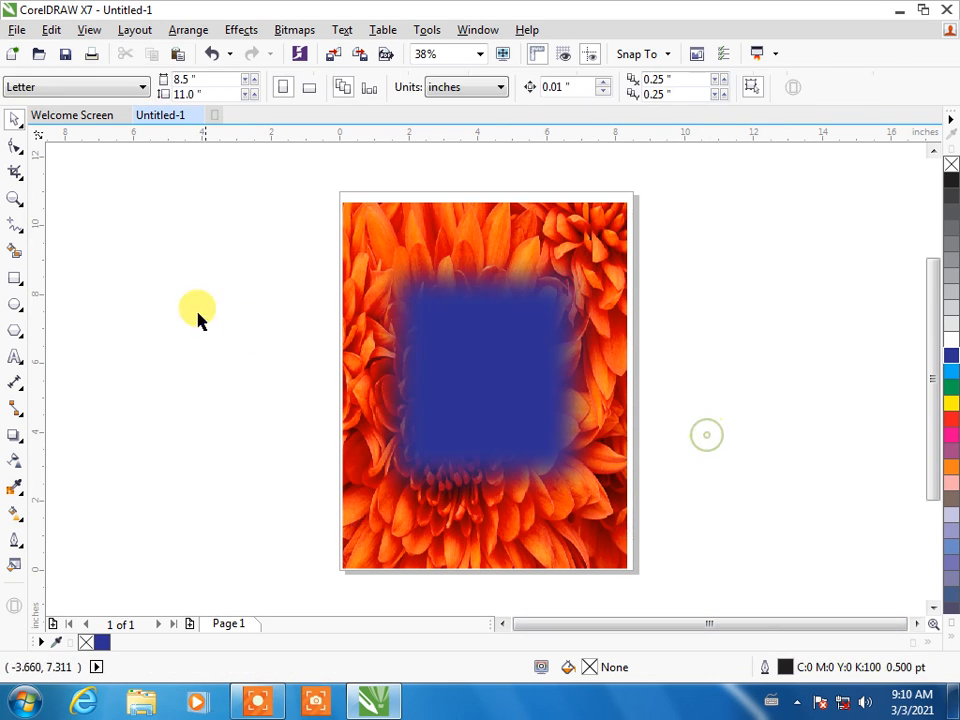
Draw a red-filled rectangle about 5.72 × 6.83 in over the picture's upper part and send it one level back, behind the blurred bitmap.
click(14, 283)
mouse_move(370, 210)
mouse_down()
mouse_move(471, 388)
mouse_move(569, 448)
mouse_up()
click(951, 418)
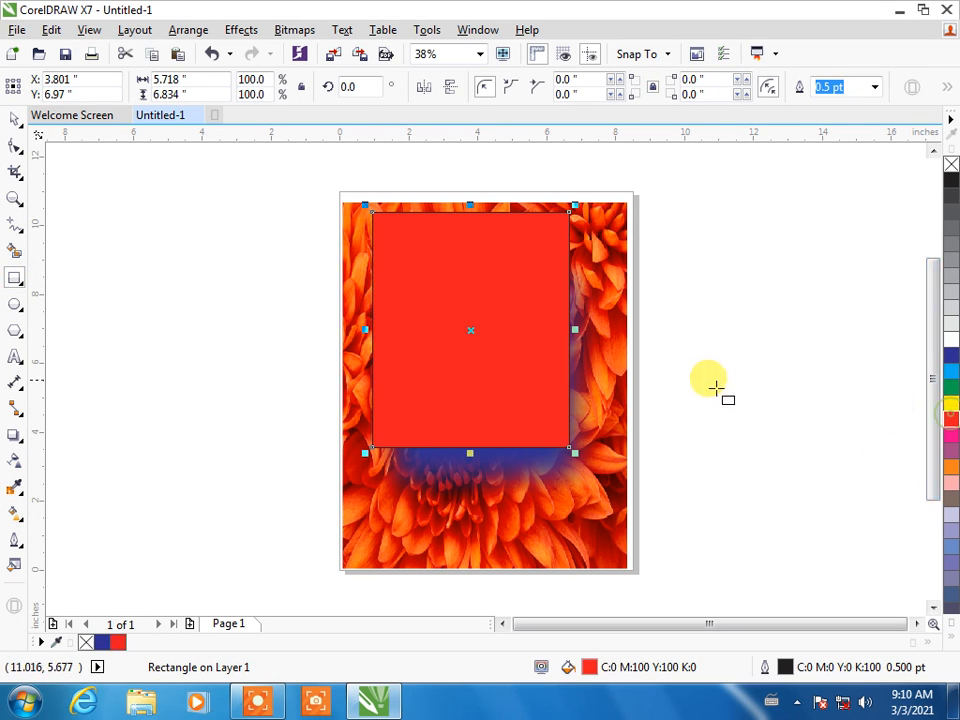
click(14, 122)
click(477, 322)
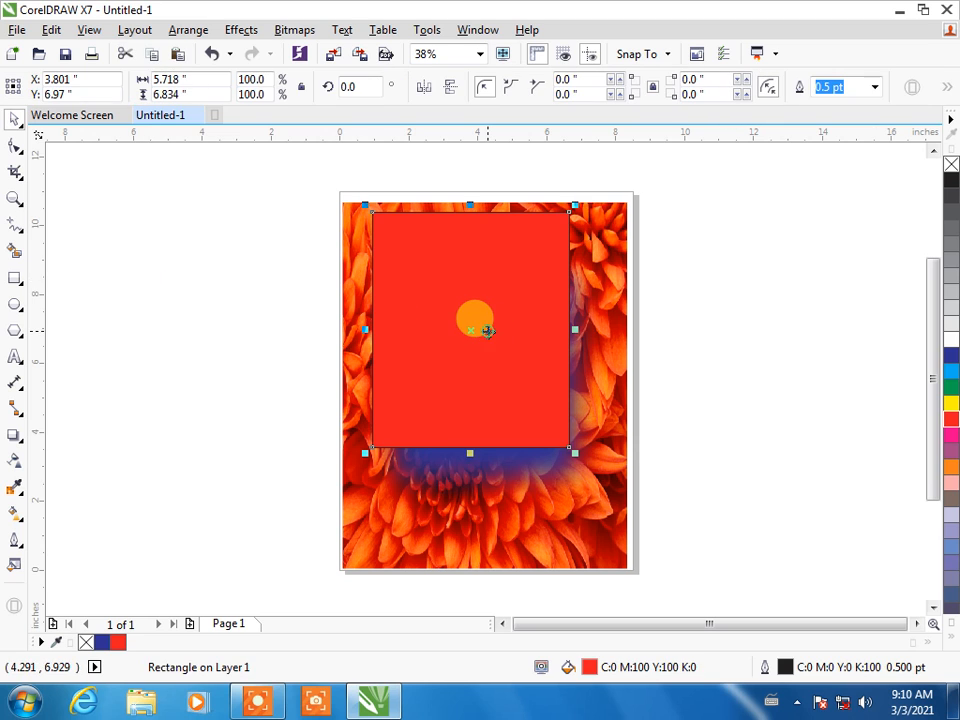
key(ctrl+Page_Down)
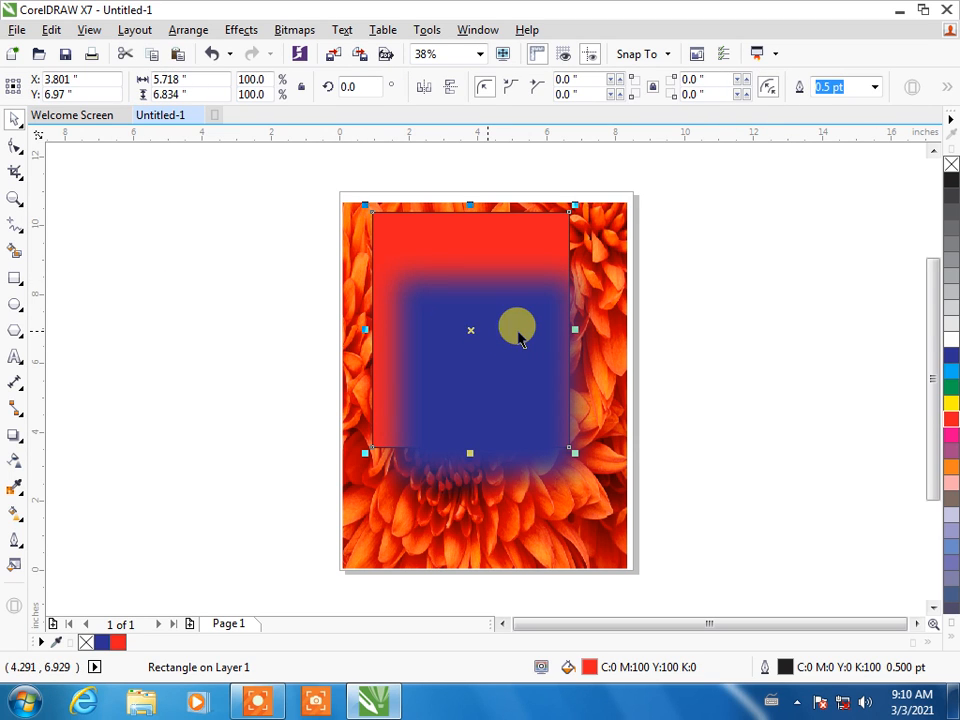
click(797, 337)
Move the blurred blue bitmap down and right, clear of the red rectangle, to about X 9.9 in and Y 1.68 in.
click(541, 251)
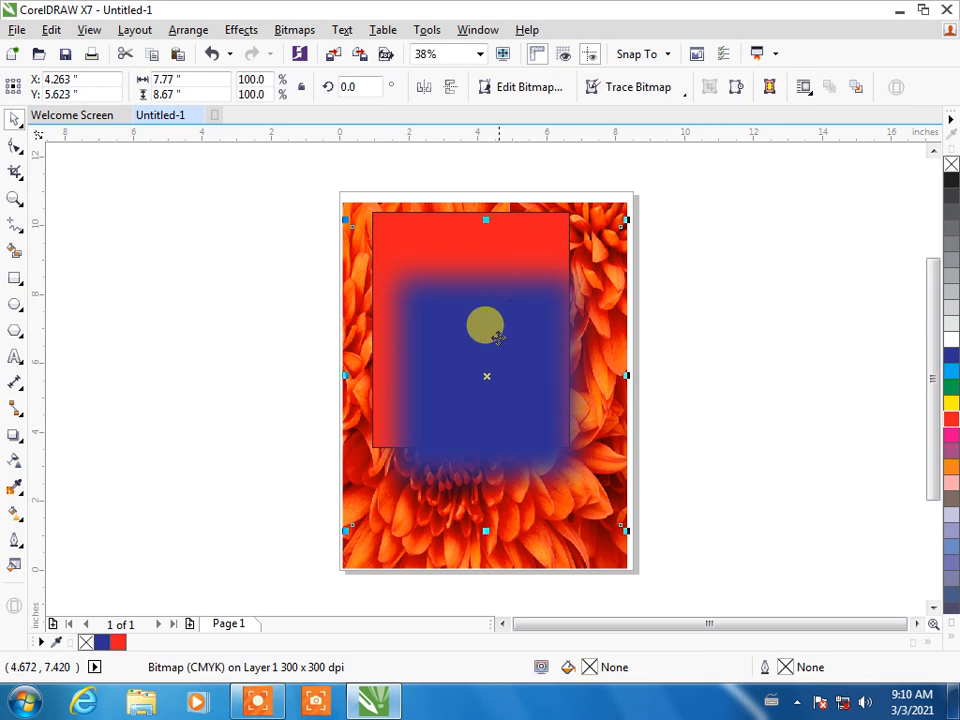
click(904, 404)
click(524, 403)
drag(500, 390, 609, 428)
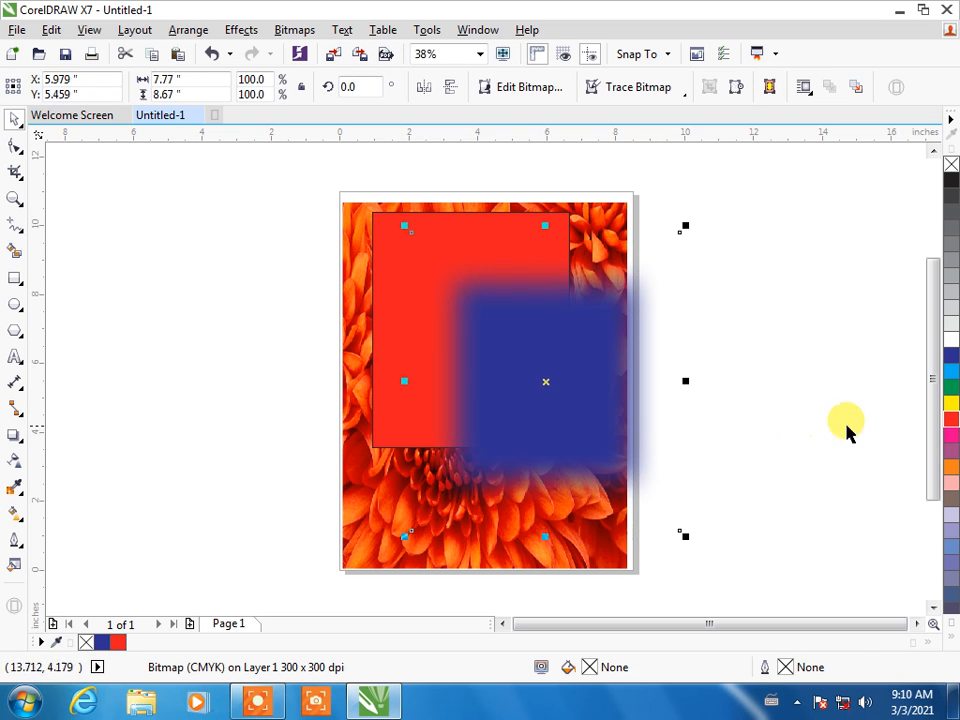
click(869, 424)
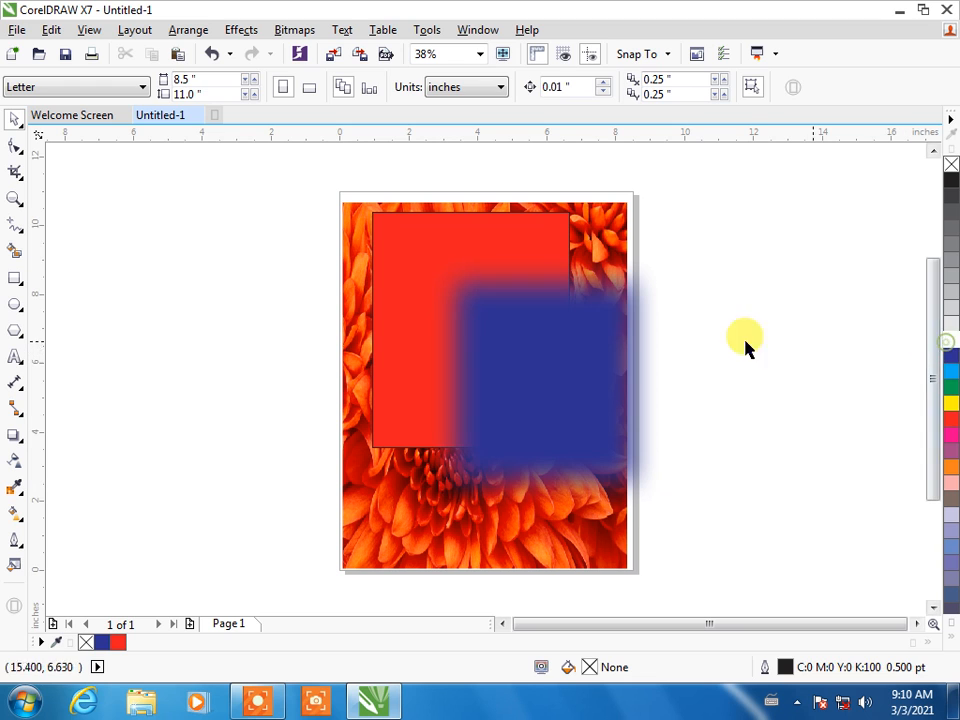
click(401, 253)
drag(401, 253, 536, 384)
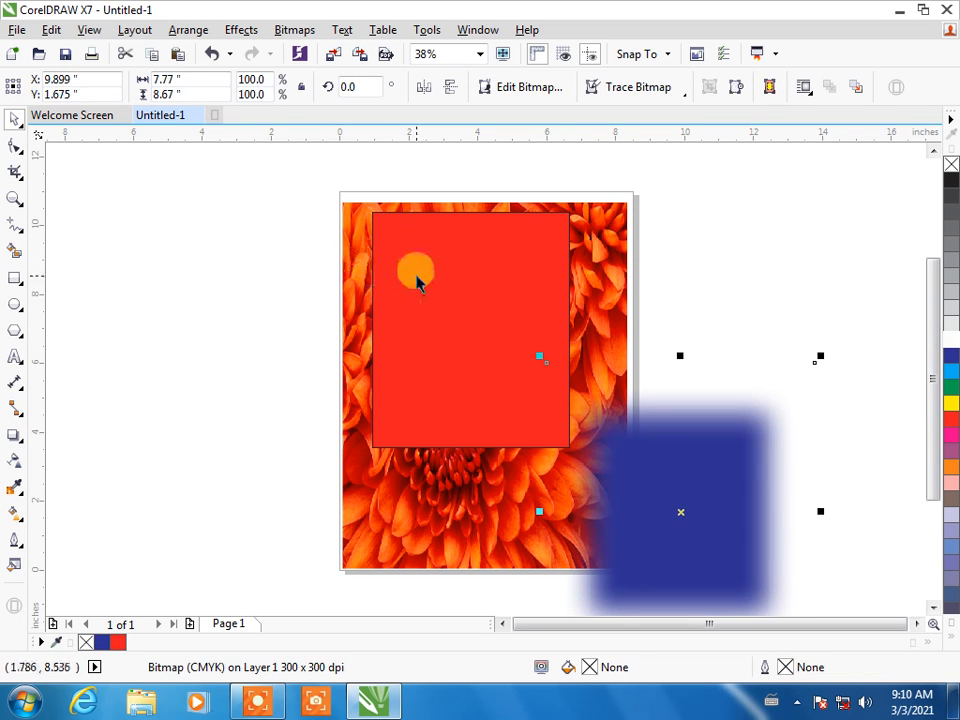
Delete the red rectangle covering the upper part of the flower picture.
drag(418, 283, 459, 403)
key(Delete)
click(527, 276)
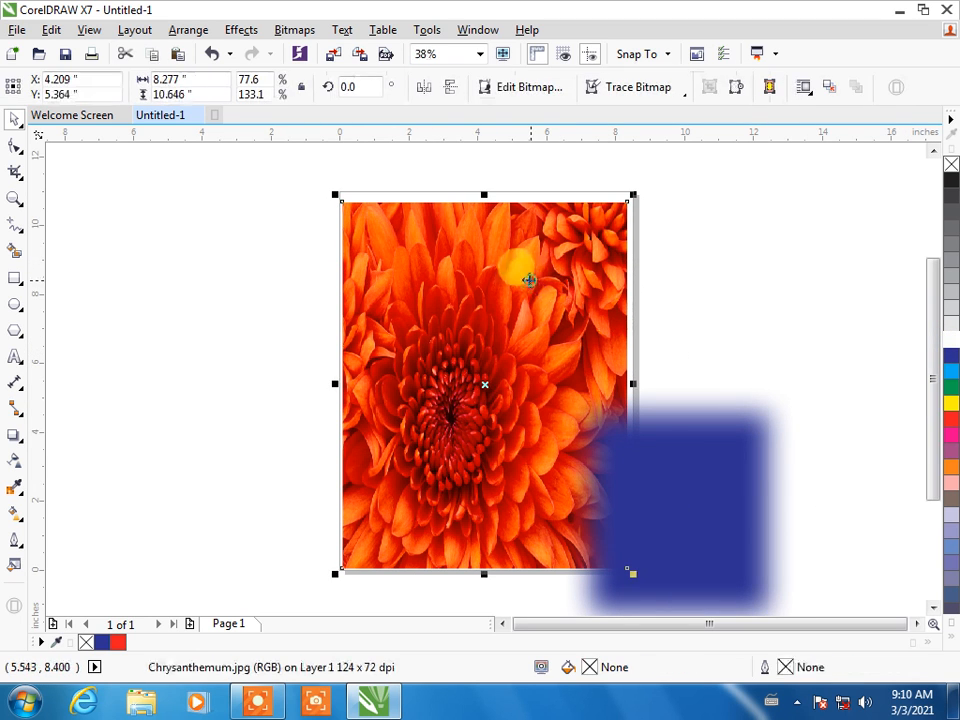
click(295, 30)
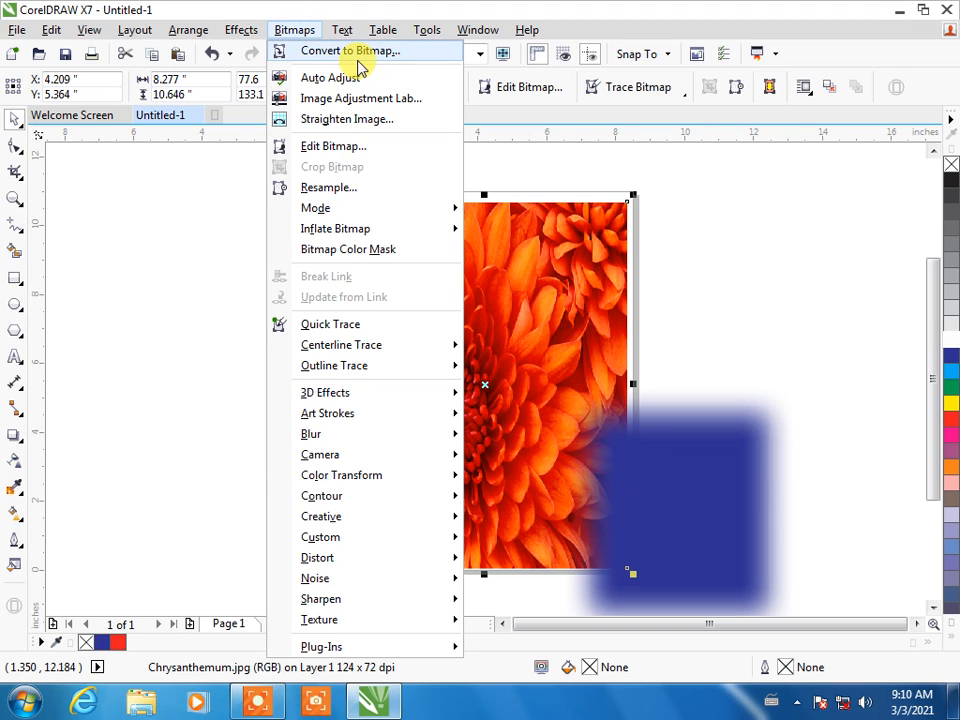
click(347, 434)
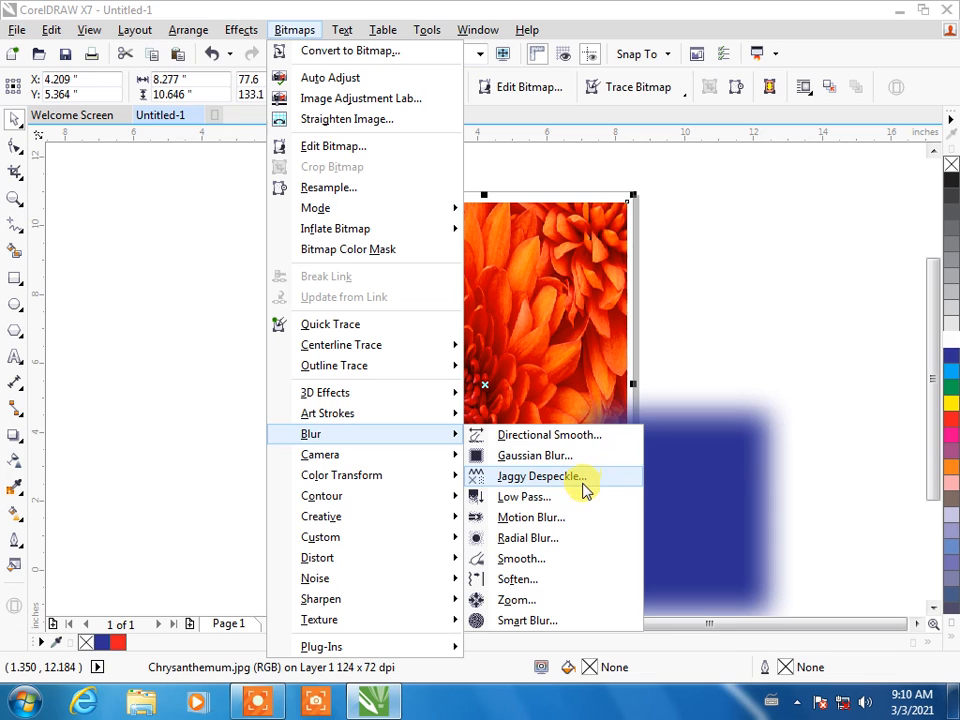
click(698, 376)
click(472, 332)
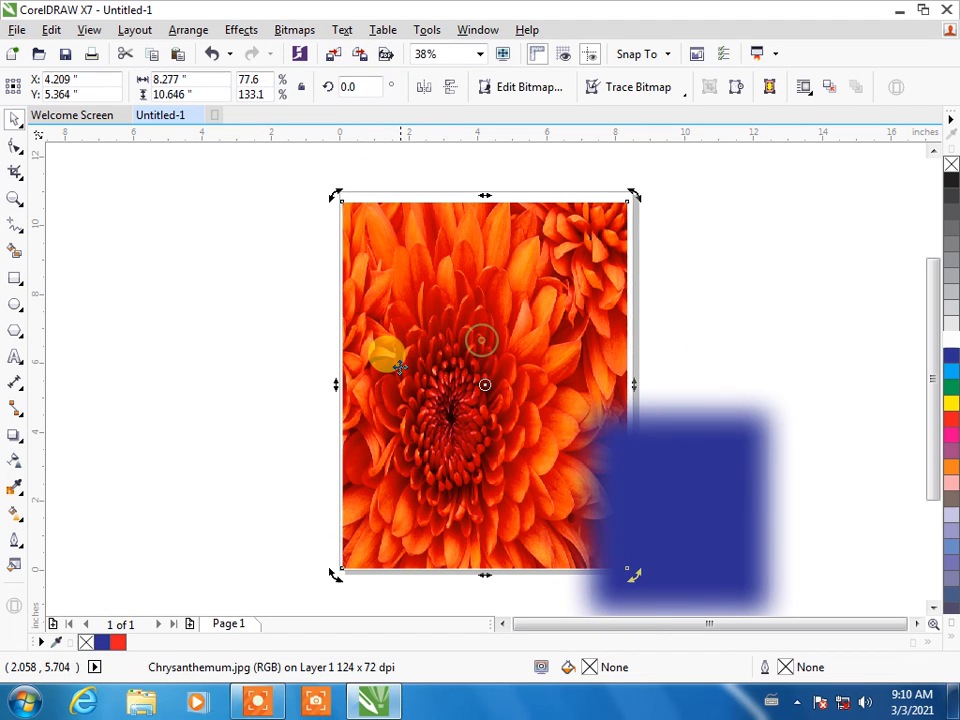
Move the blurred blue bitmap up beside the picture and delete it.
drag(739, 512, 757, 385)
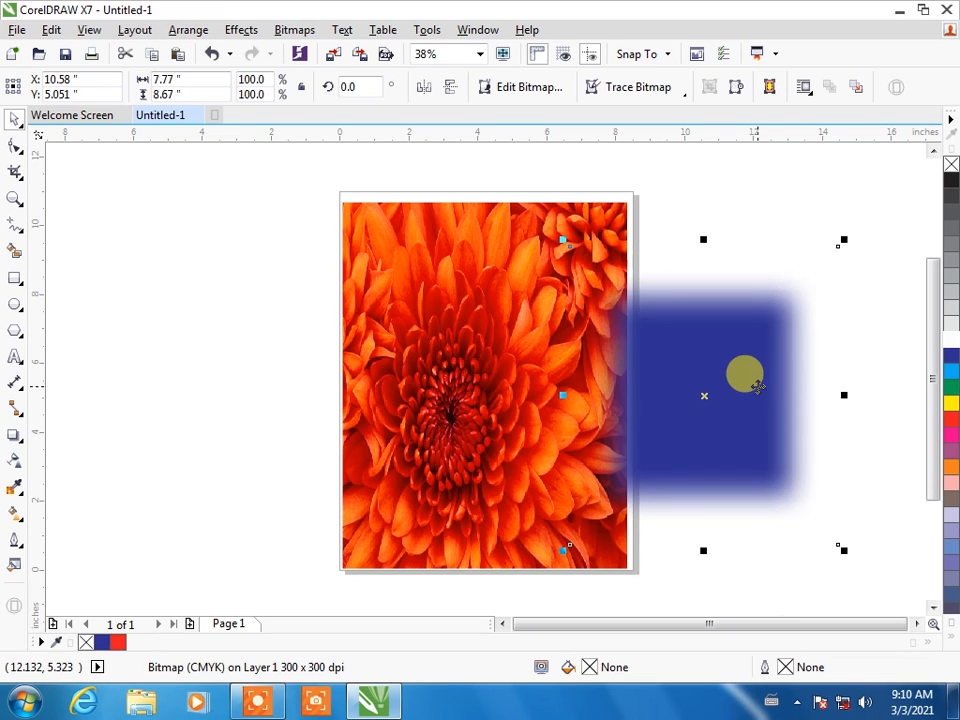
key(Delete)
Start a Gaussian Blur on the flower picture and lower its radius to about 1.8 pixels, previewing it on the page.
click(405, 316)
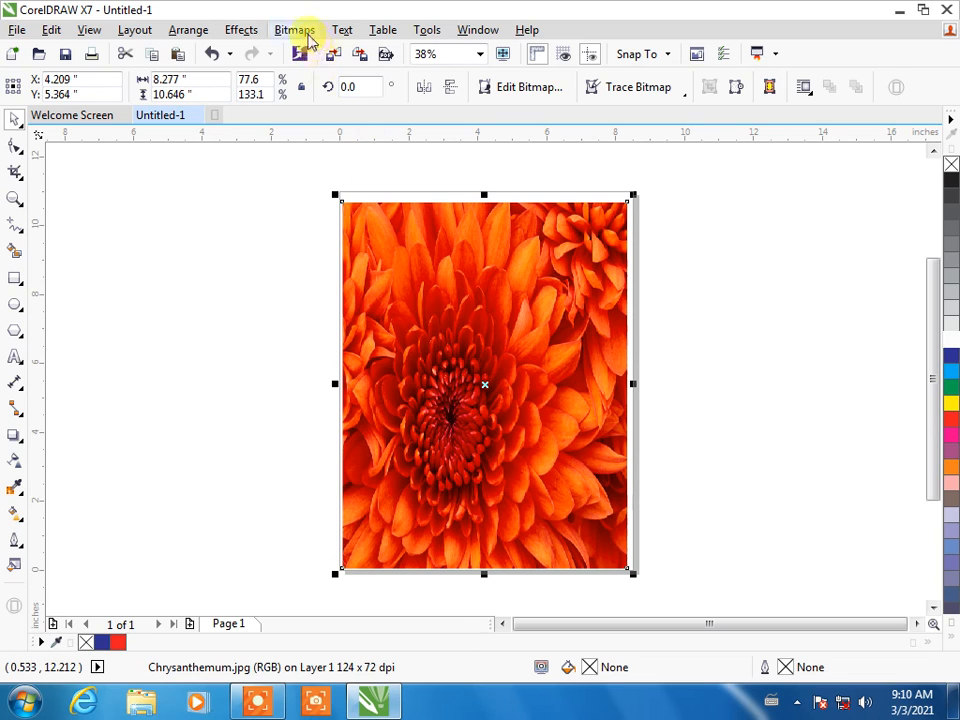
click(305, 32)
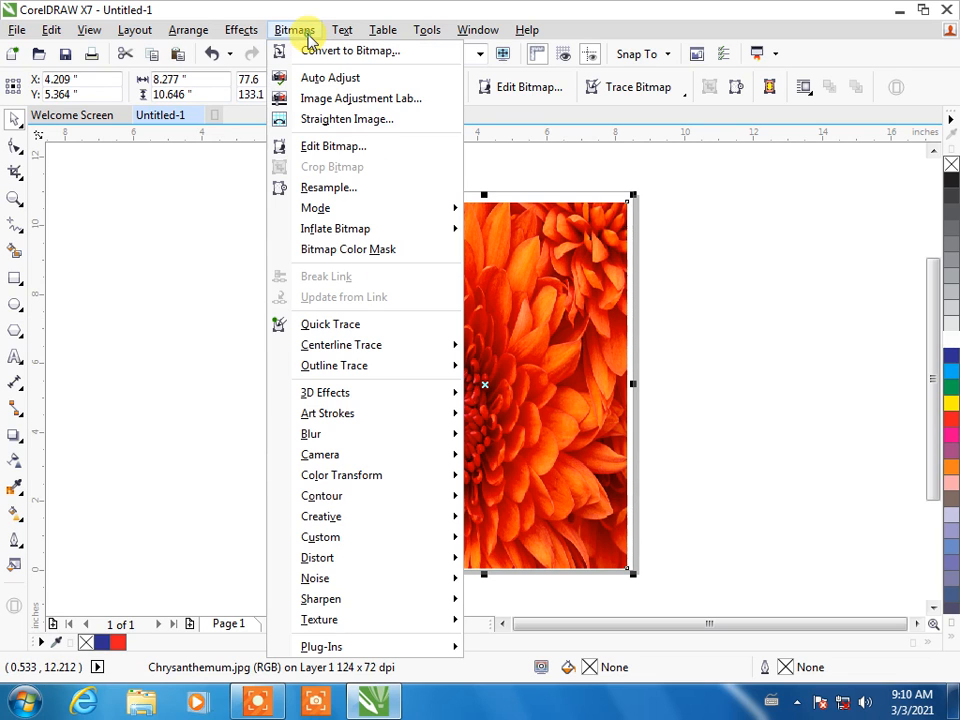
click(370, 434)
click(510, 455)
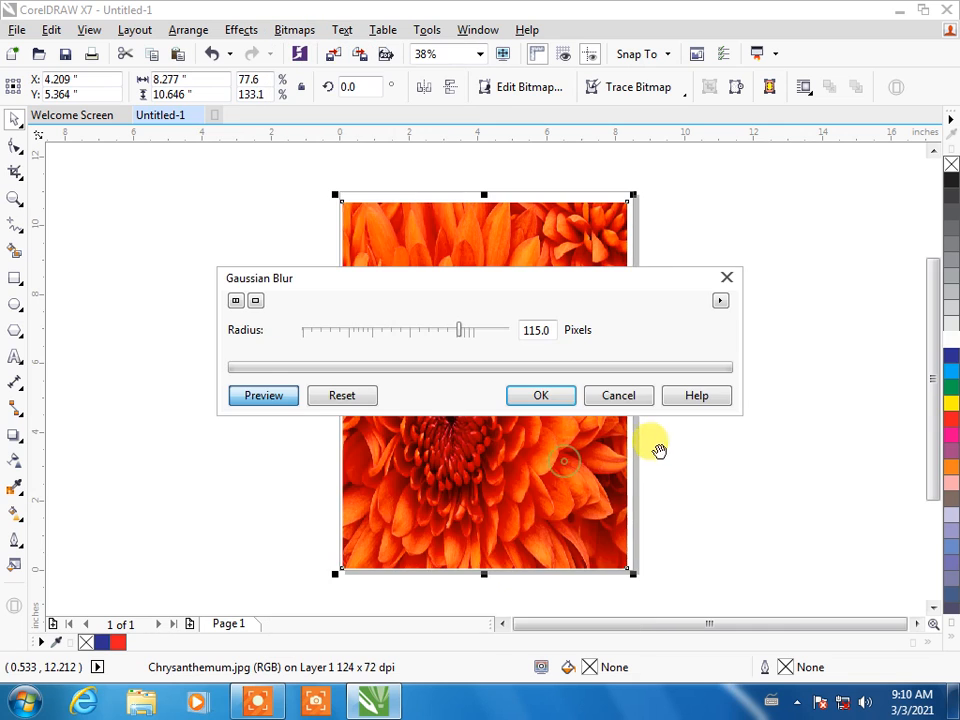
drag(478, 282, 793, 328)
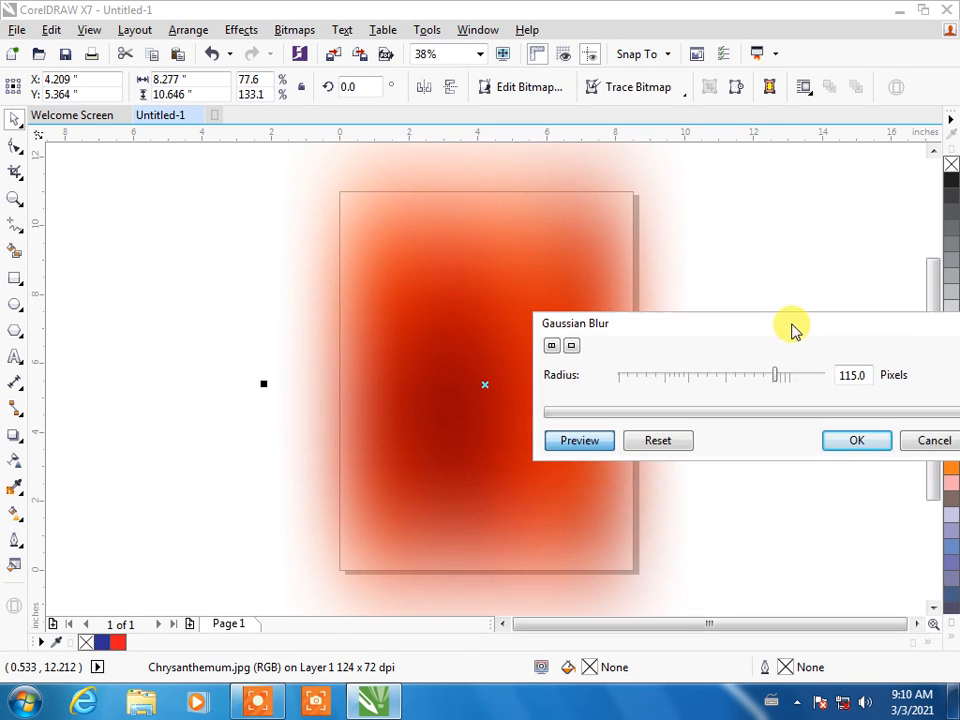
drag(783, 377, 716, 379)
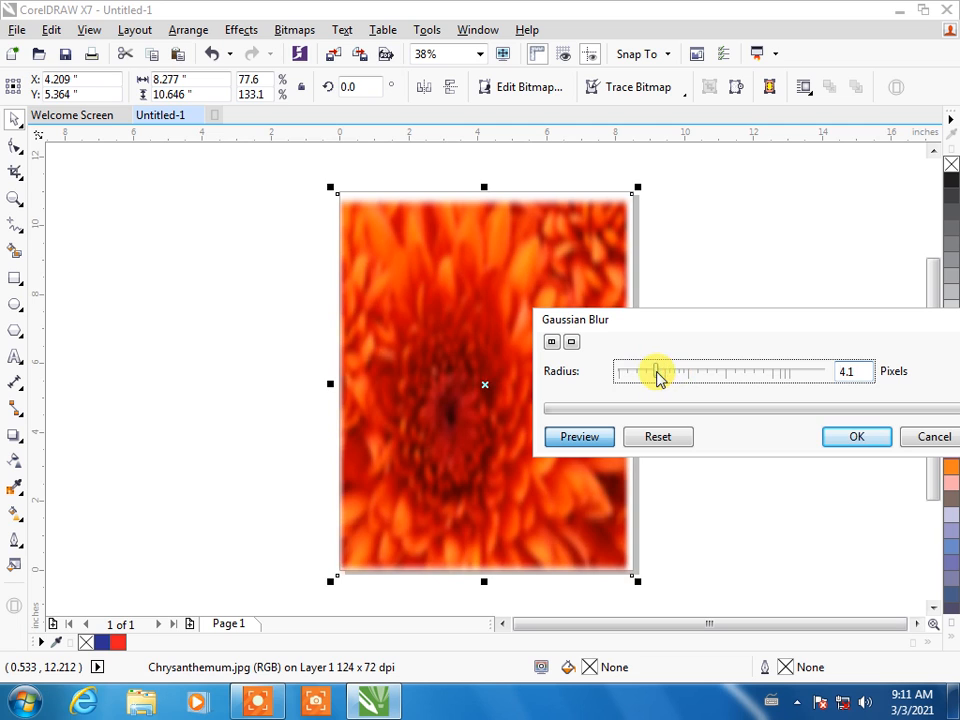
drag(652, 378, 641, 381)
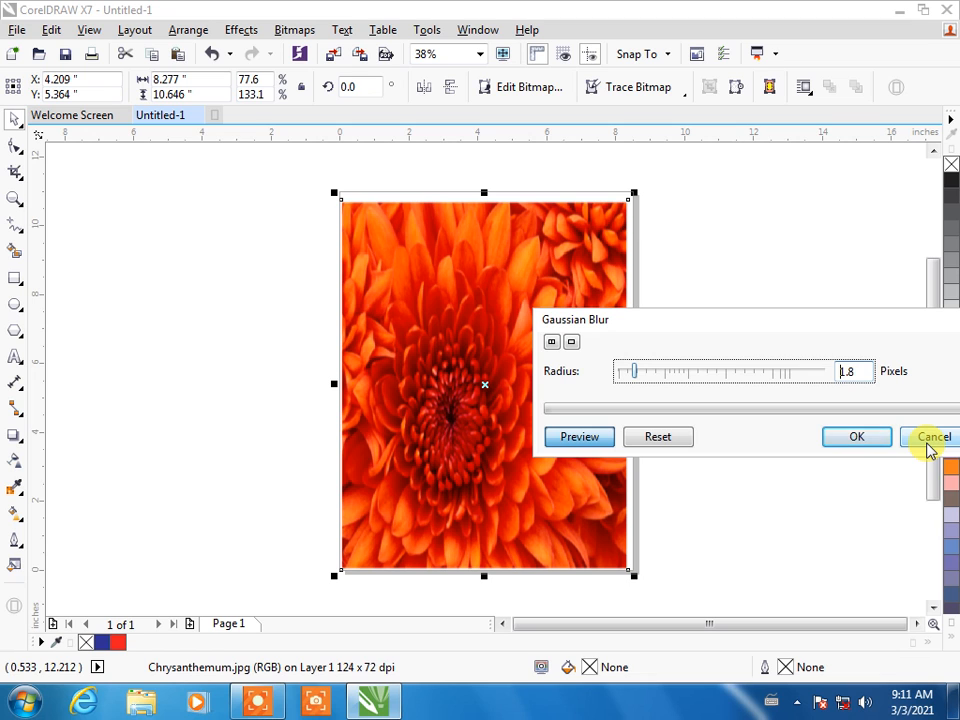
Preview the picture's blur inside the Gaussian Blur dialog, try a radius of 7 pixels, and apply it at about 3.8 pixels.
click(553, 341)
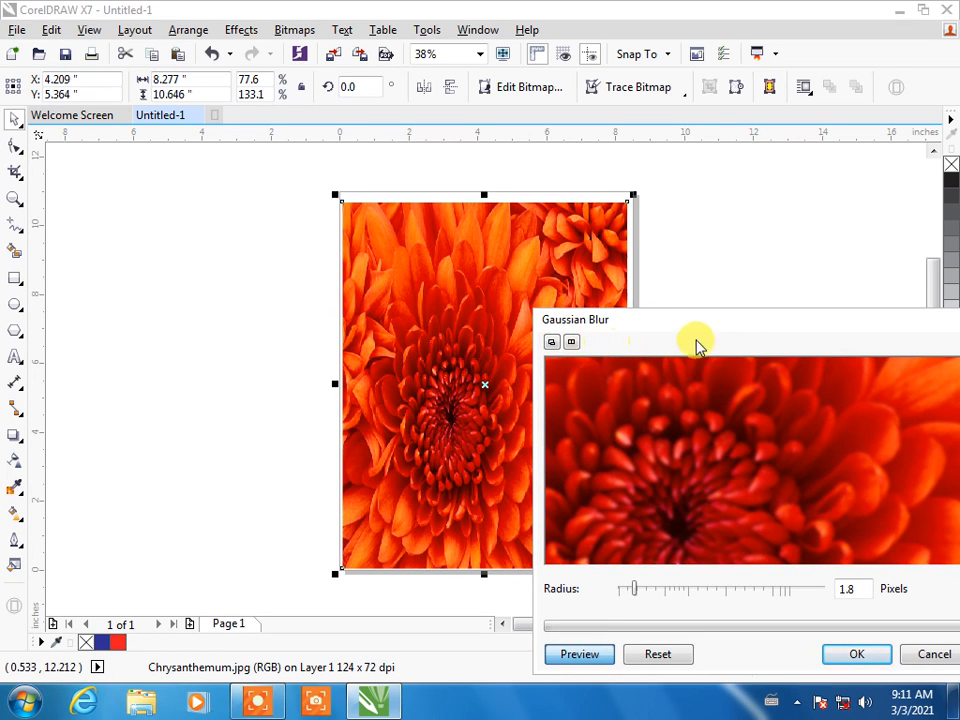
drag(632, 594, 676, 591)
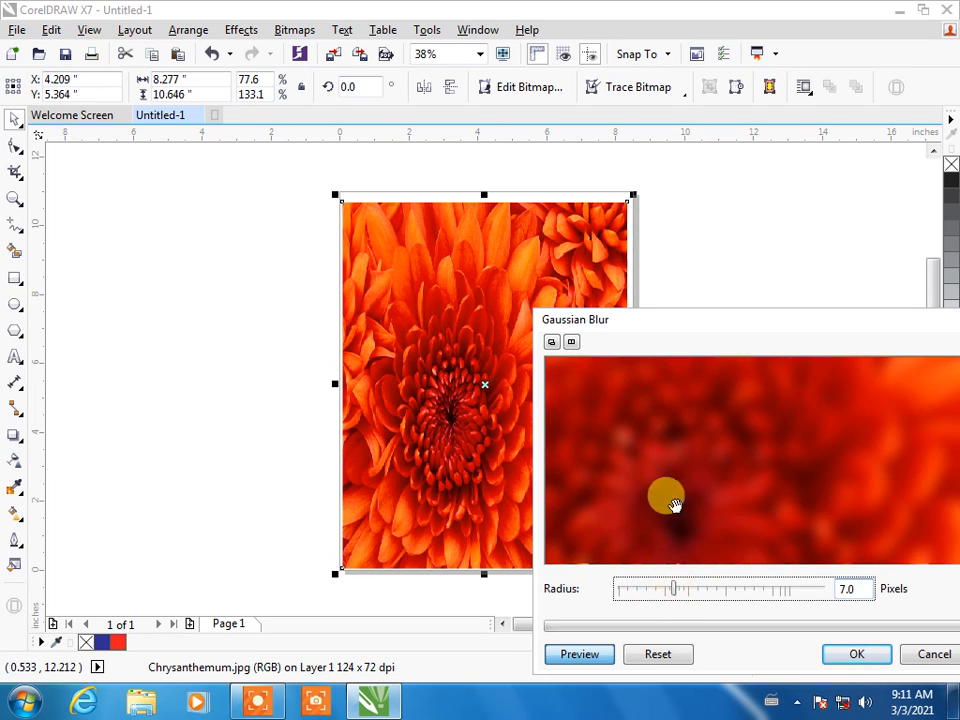
drag(707, 321, 690, 223)
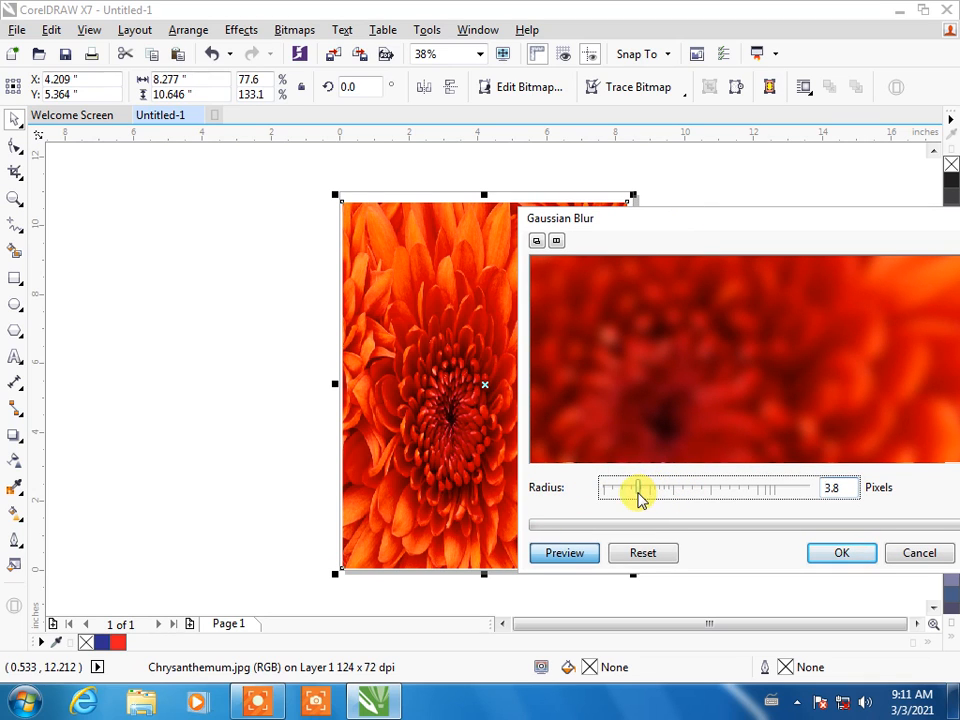
click(845, 556)
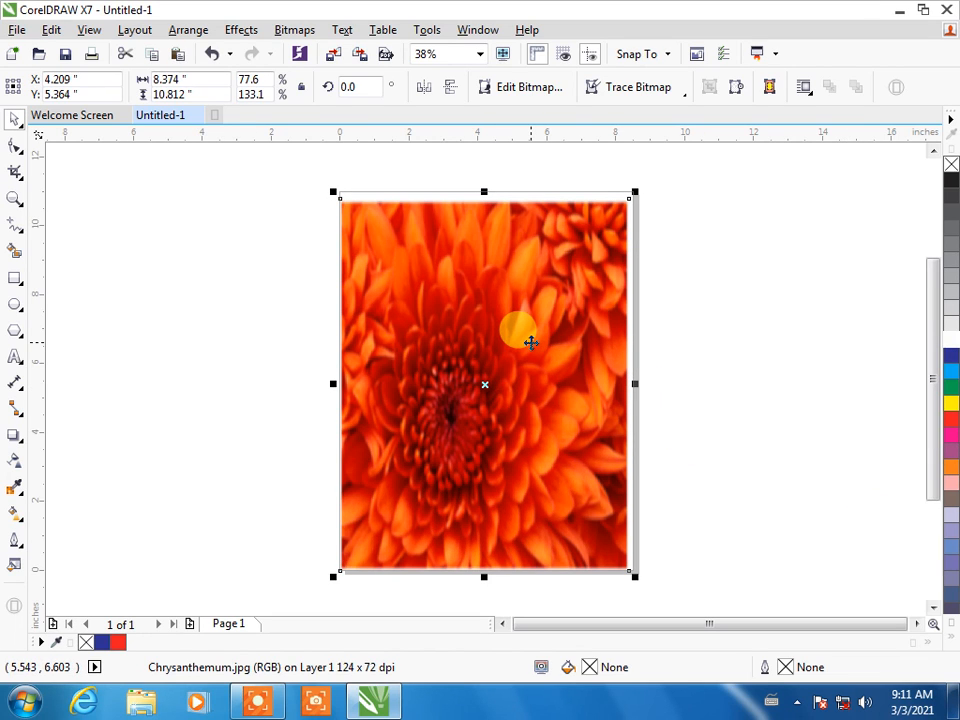
Select the blurred flower picture and delete it from the page.
click(662, 331)
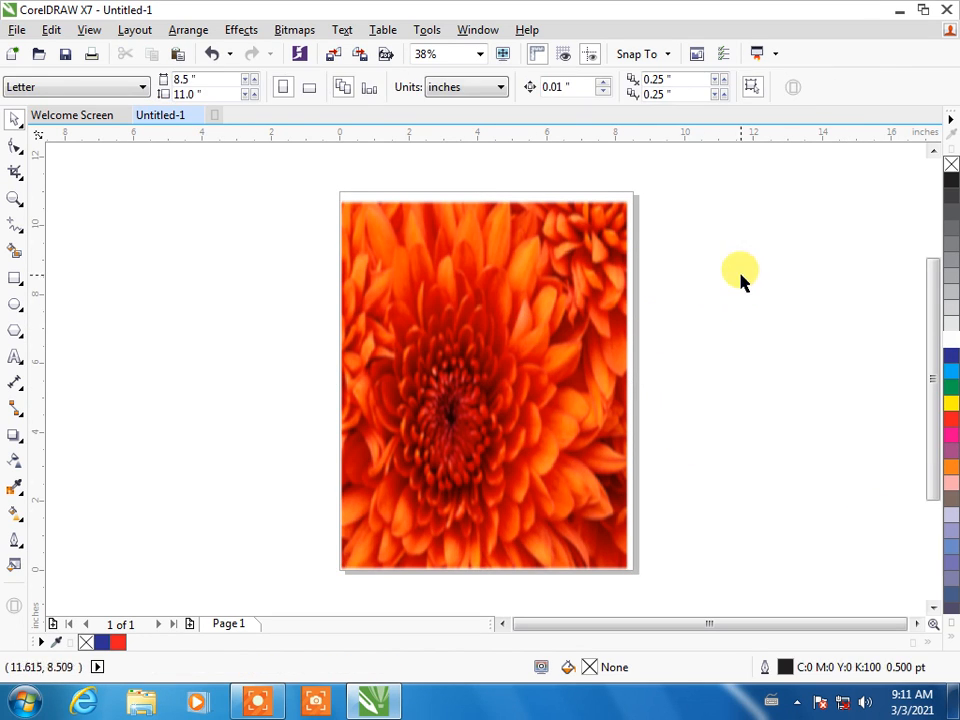
drag(670, 163, 289, 610)
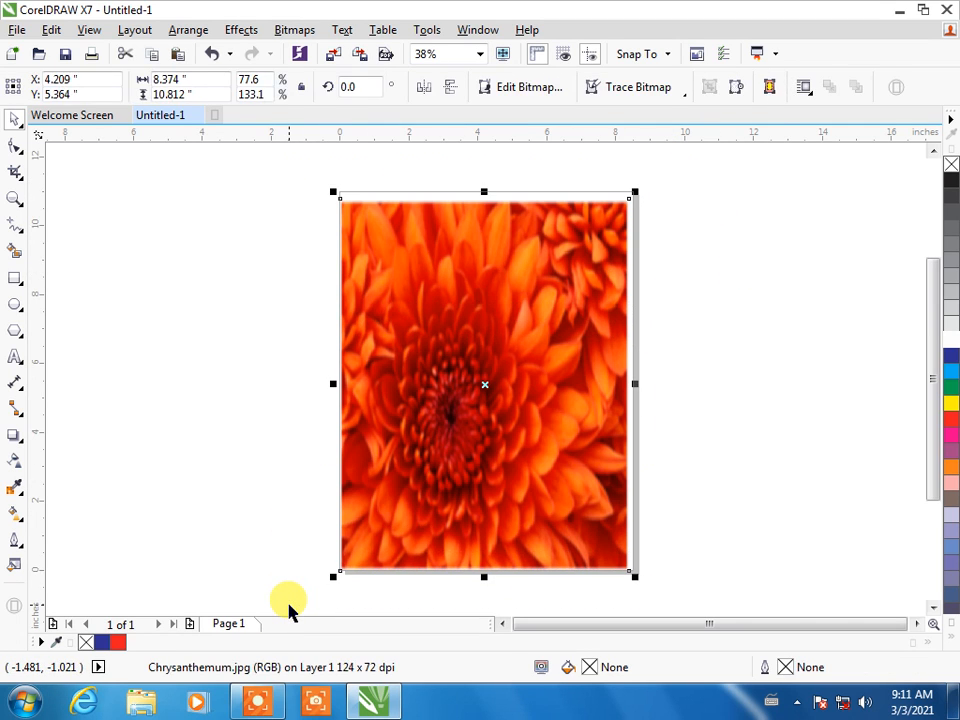
key(Delete)
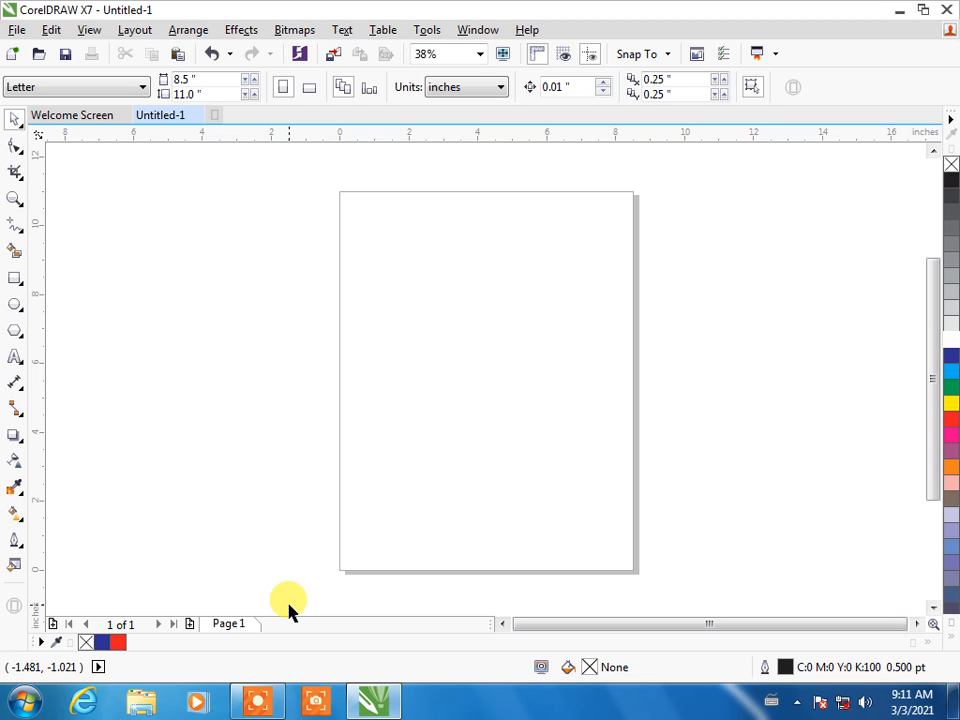